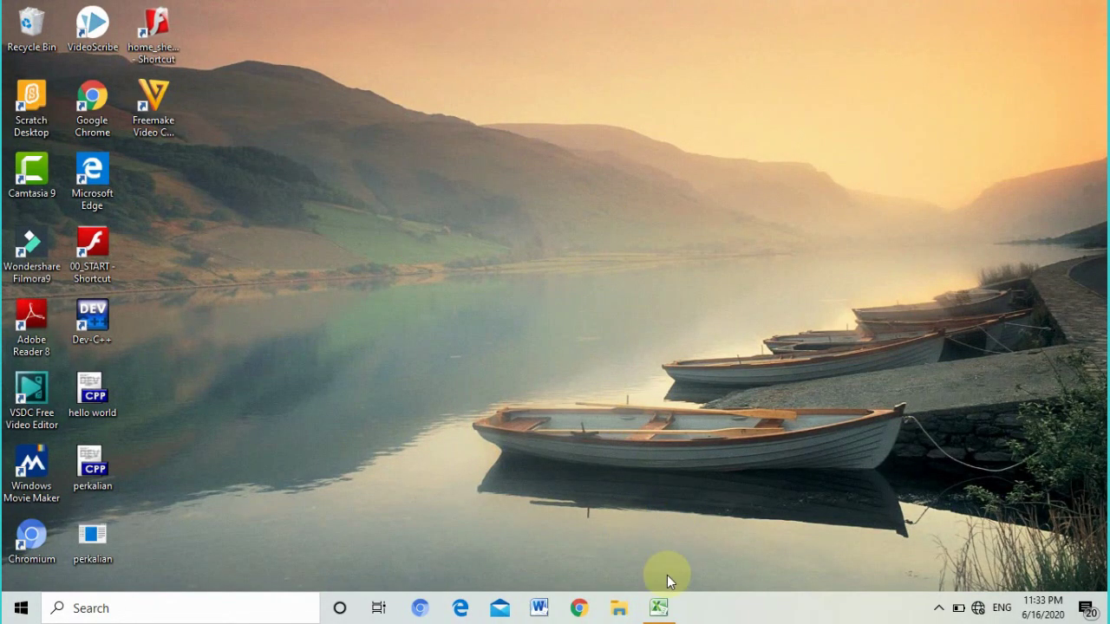
# Bring the workbook back up and go over the names ABI to ENDANG in G4:G8
pyautogui.click(659, 608)
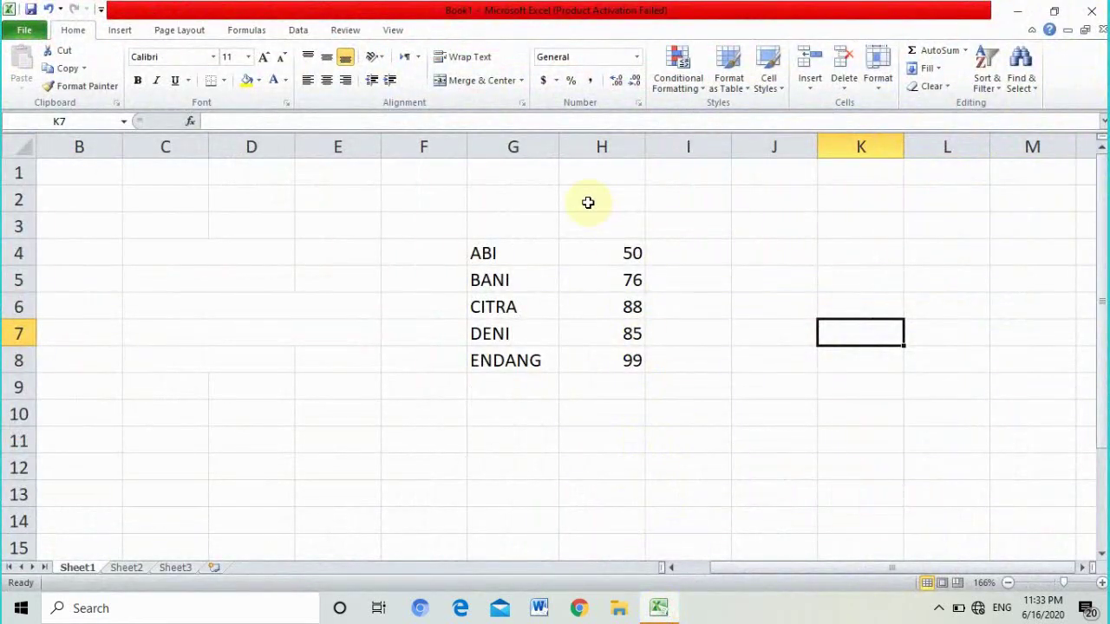
pyautogui.click(515, 210)
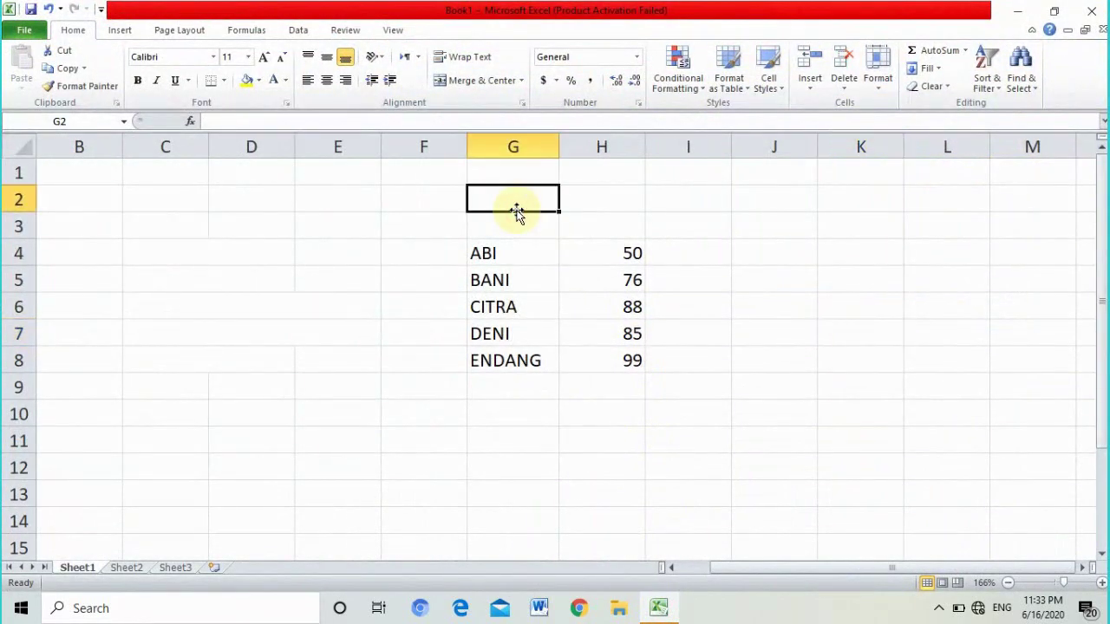
pyautogui.click(620, 198)
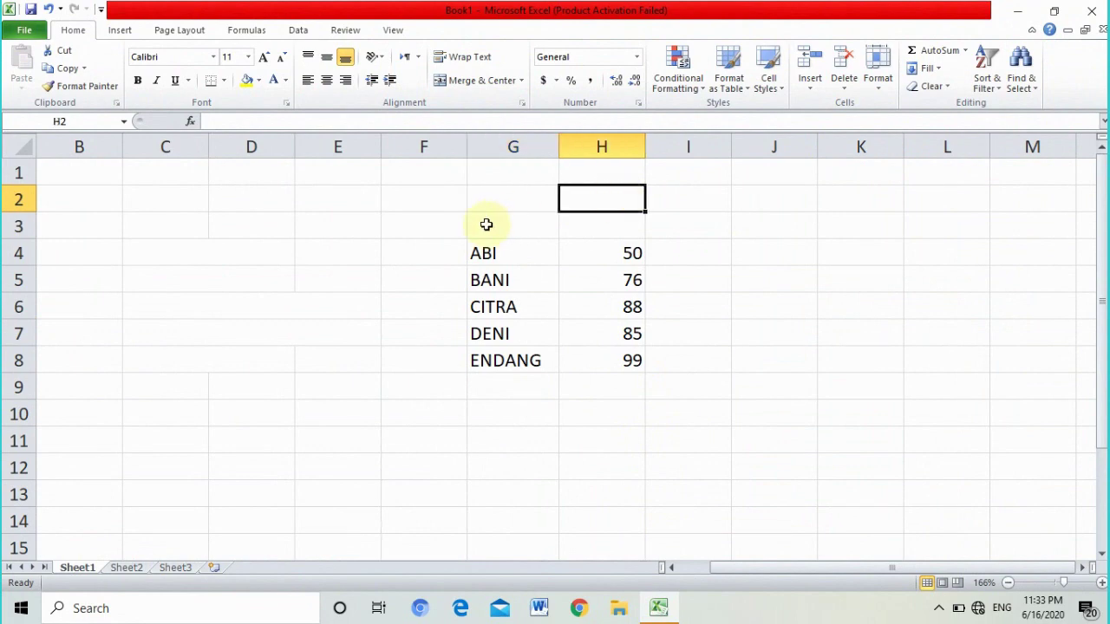
pyautogui.click(486, 225)
pyautogui.click(488, 251)
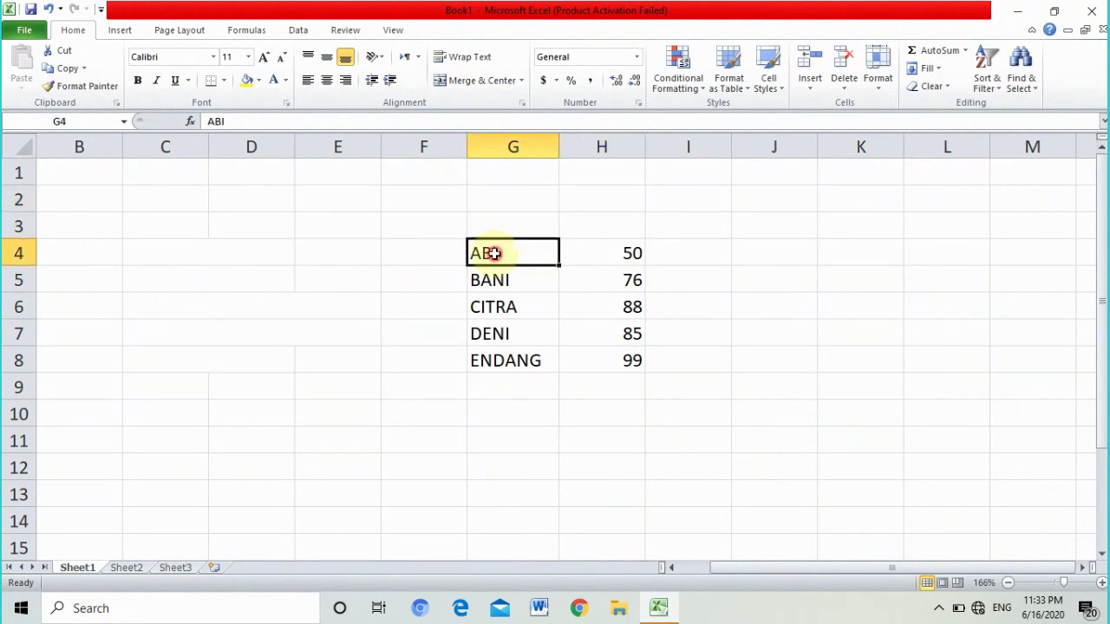
pyautogui.click(499, 280)
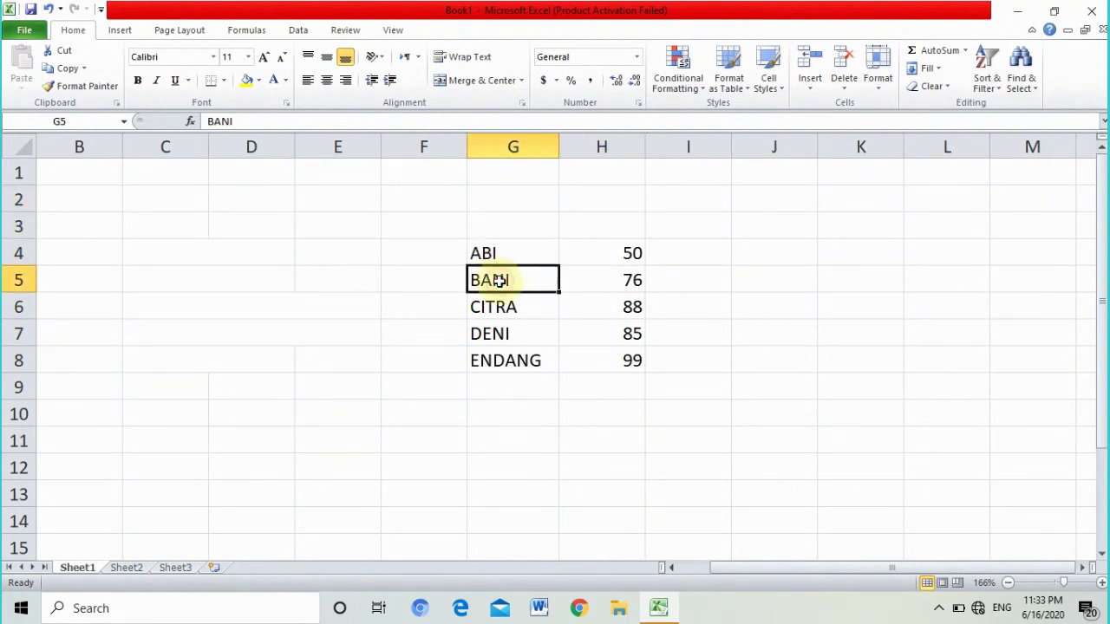
pyautogui.click(504, 310)
pyautogui.click(505, 339)
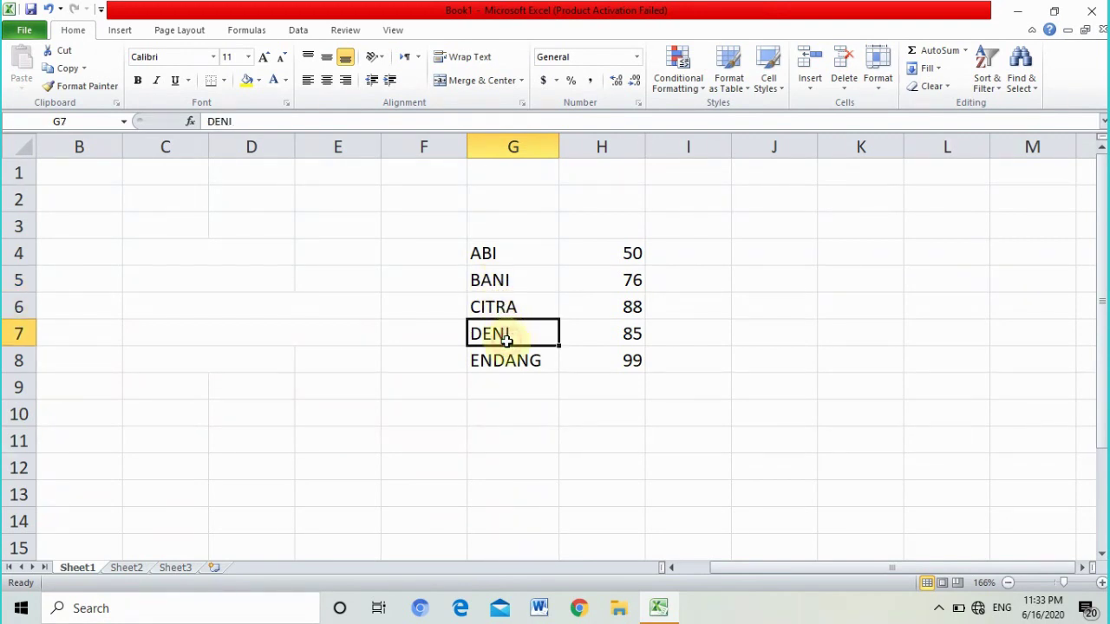
pyautogui.click(514, 364)
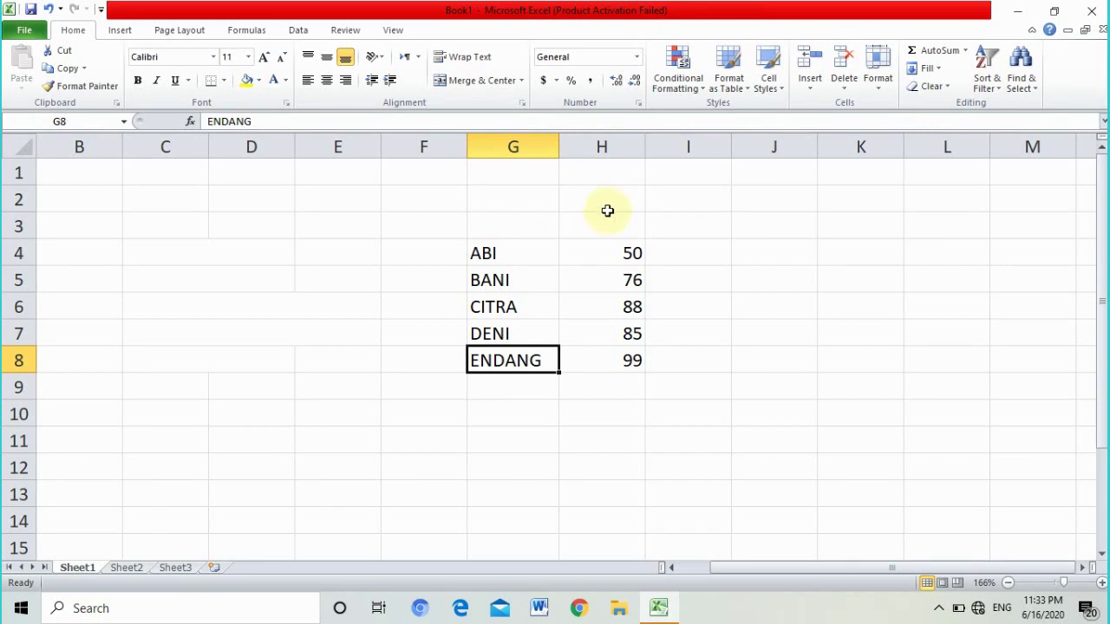
# Review the scores 50, 76, 88, 85 and 99 in H4:H8, ending on H2
pyautogui.click(601, 255)
pyautogui.click(603, 277)
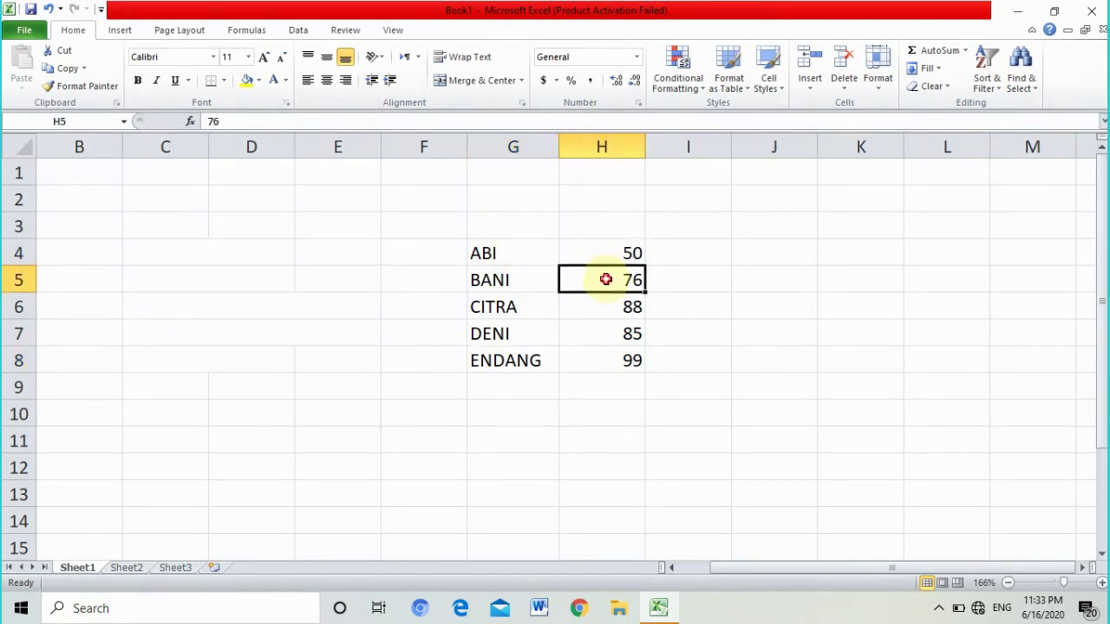
pyautogui.click(609, 304)
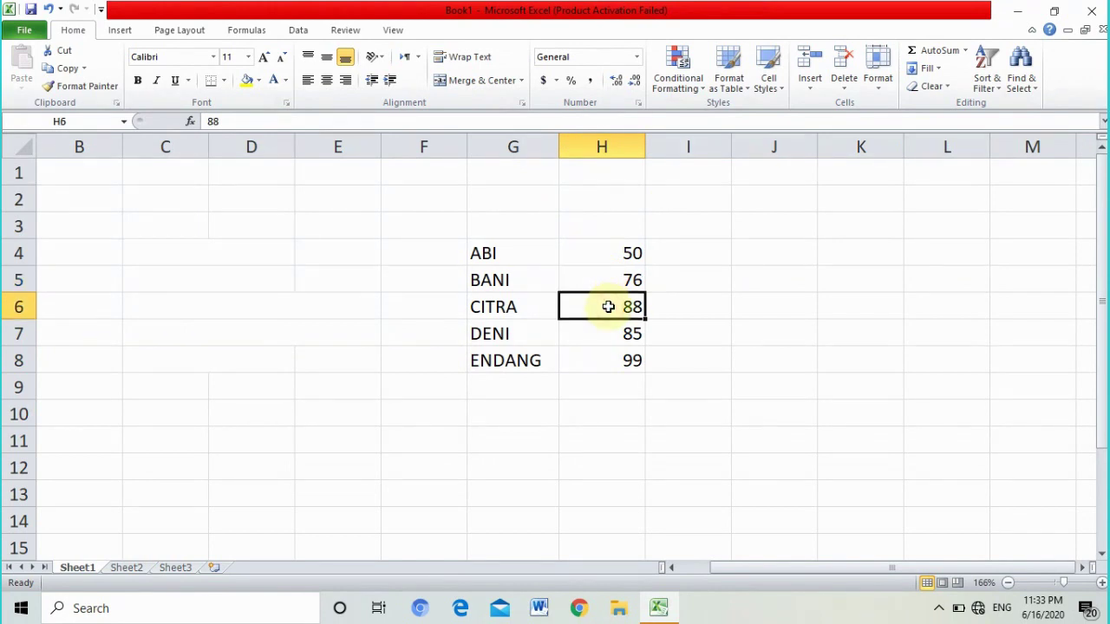
pyautogui.click(611, 335)
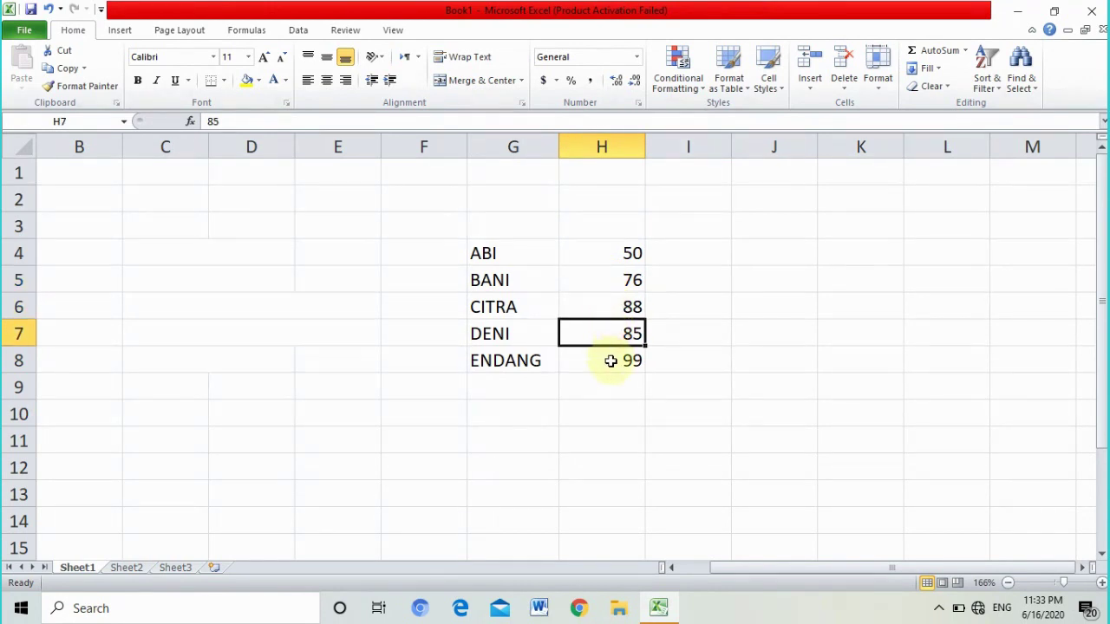
pyautogui.click(610, 360)
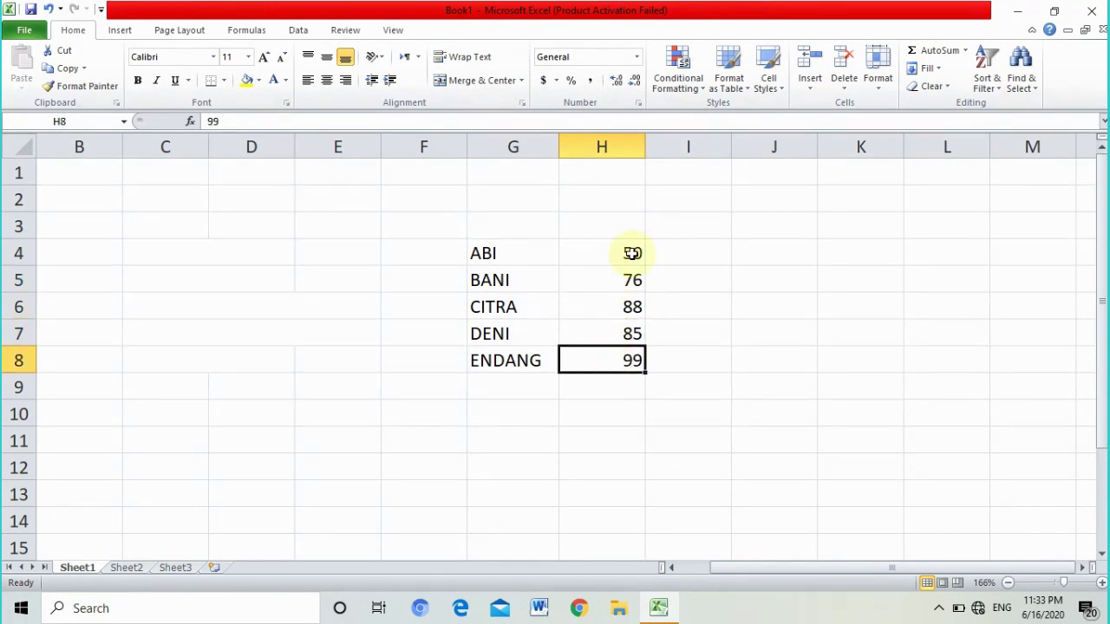
pyautogui.click(598, 196)
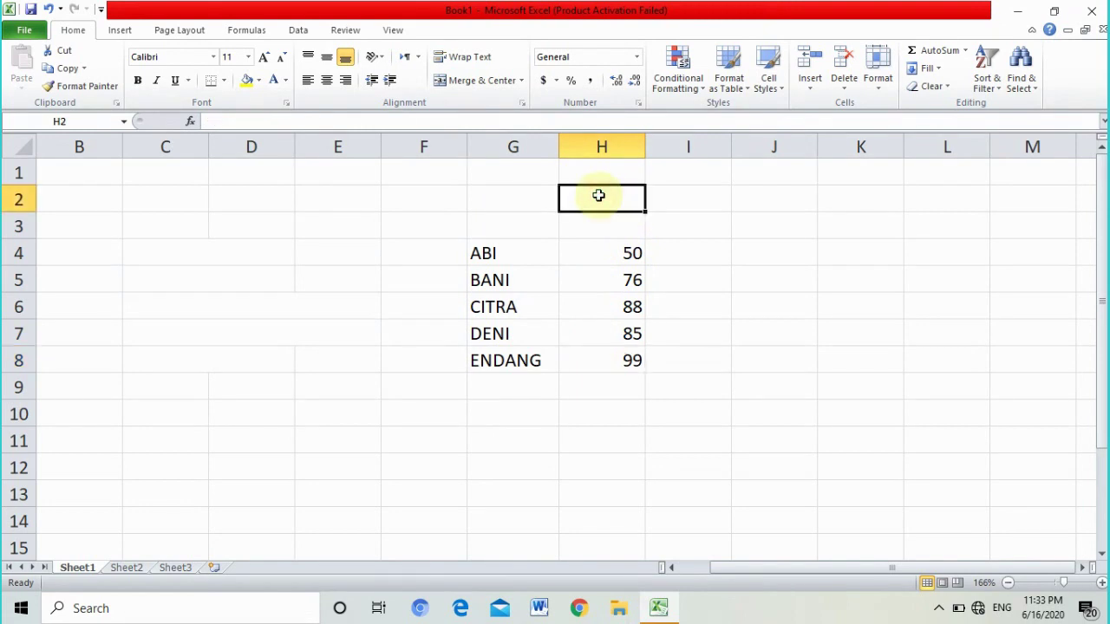
pyautogui.write('7')
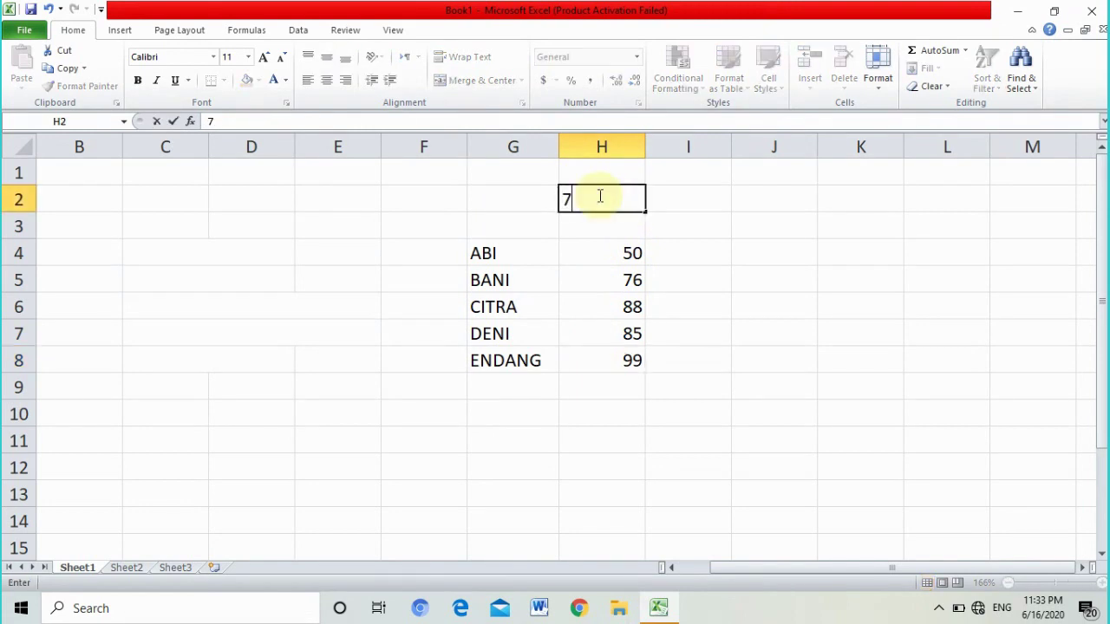
pyautogui.write('3')
pyautogui.press('Return')
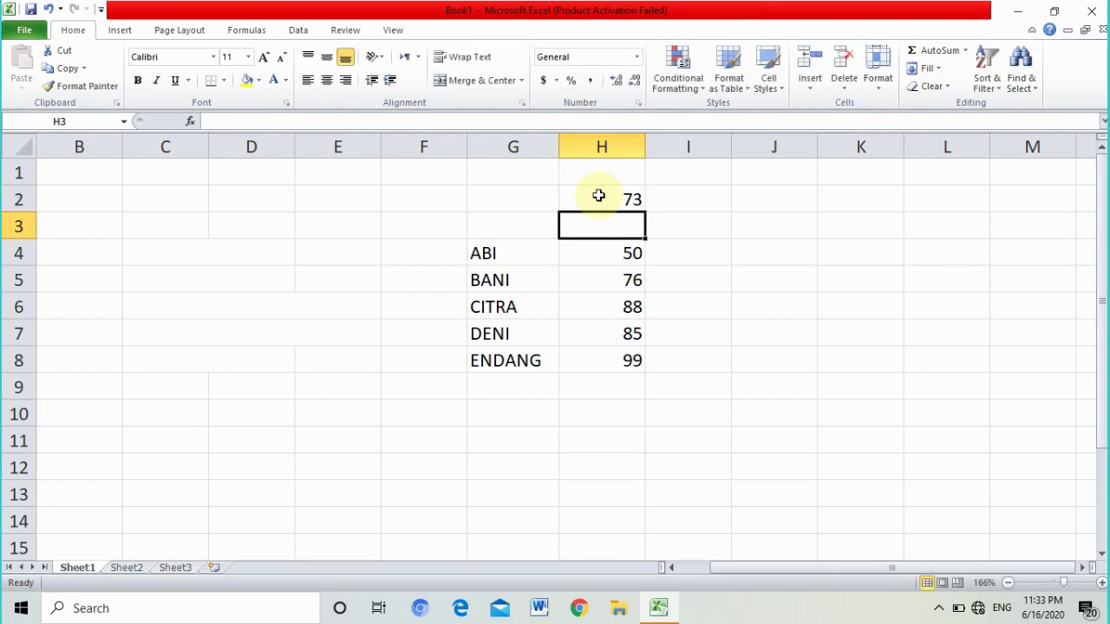
pyautogui.click(666, 242)
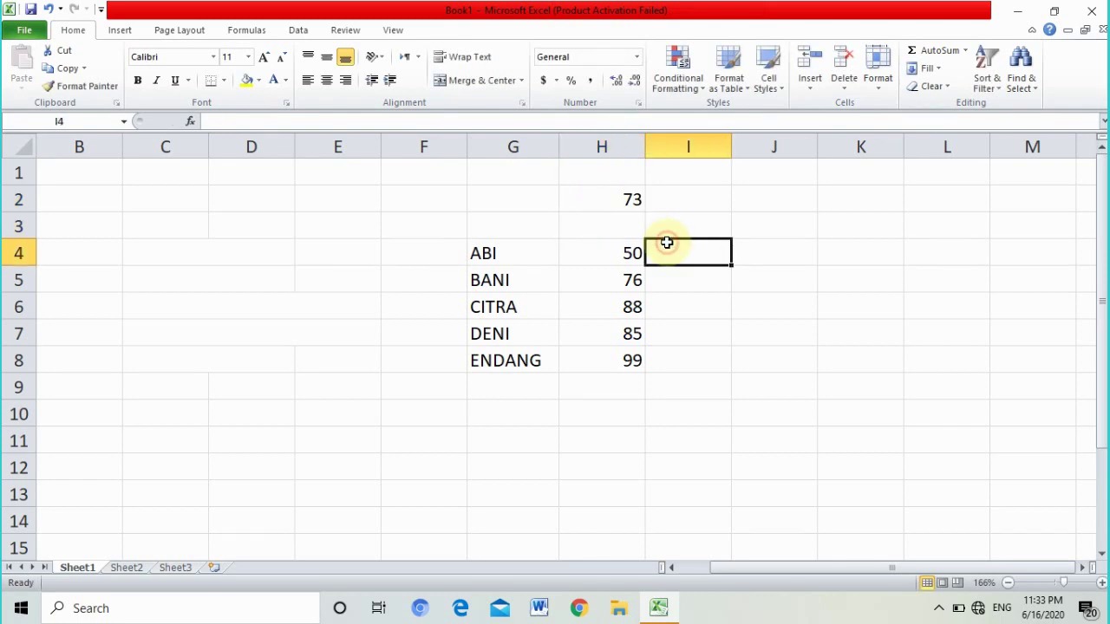
pyautogui.click(491, 254)
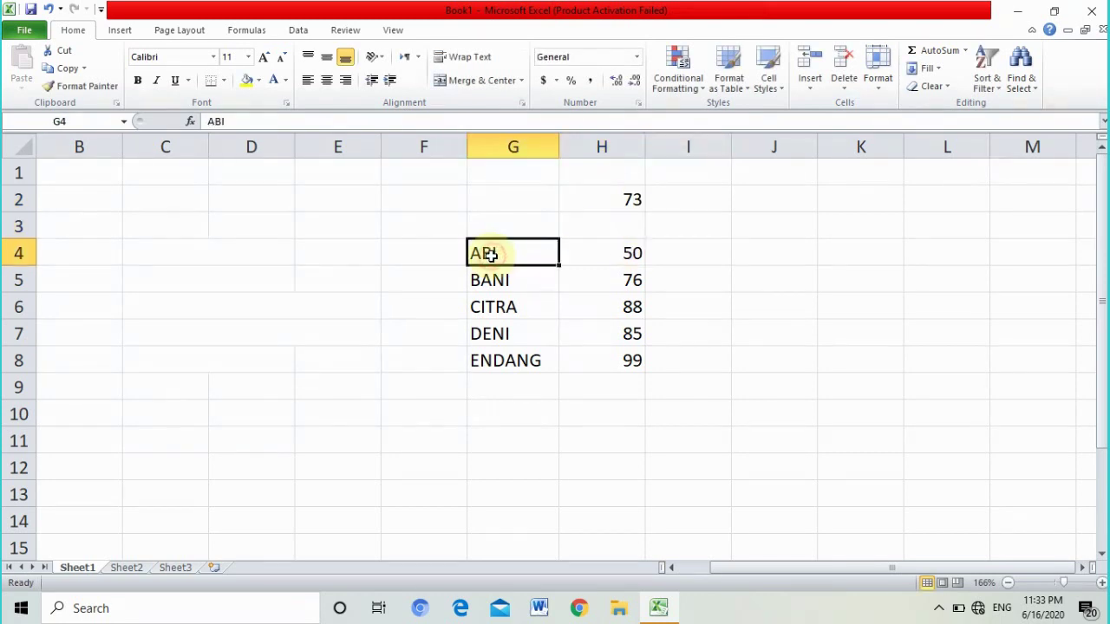
pyautogui.click(716, 251)
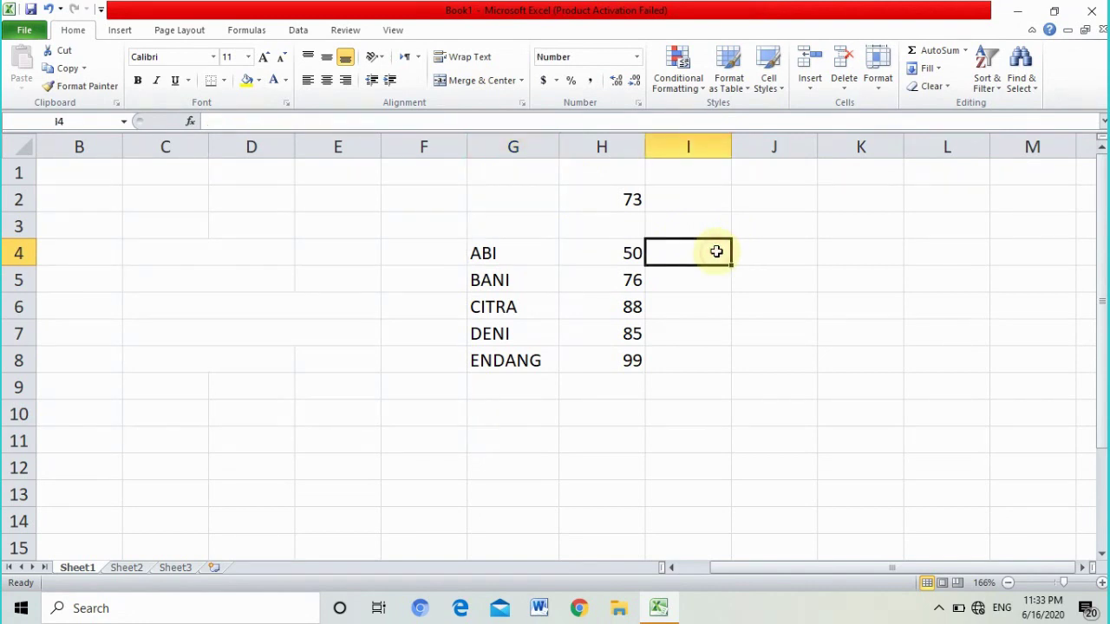
pyautogui.click(768, 258)
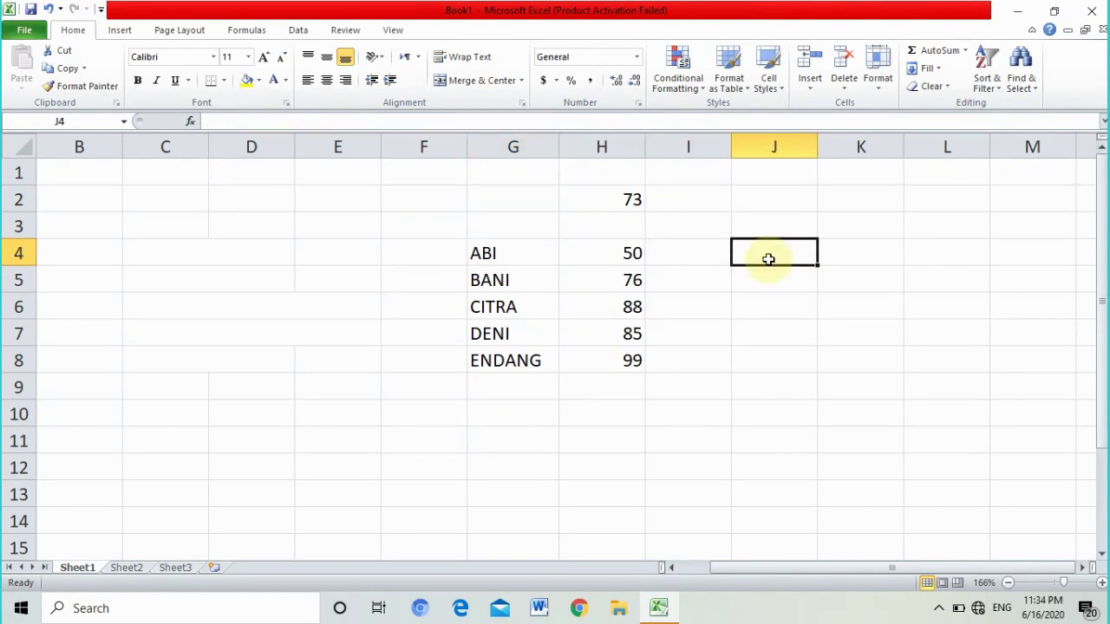
pyautogui.click(630, 251)
pyautogui.click(698, 254)
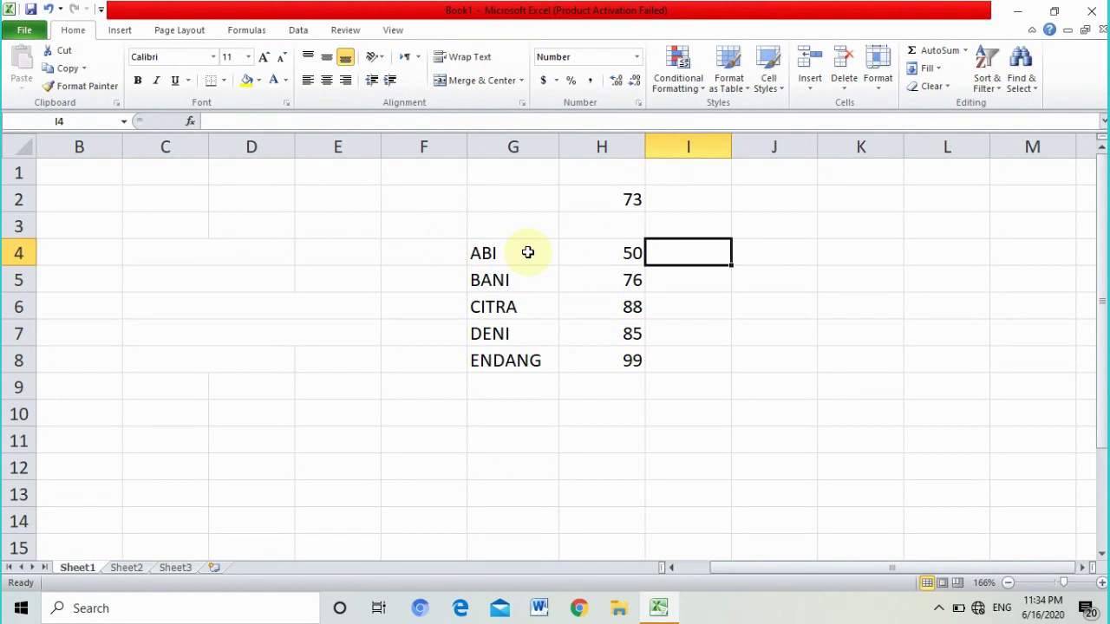
pyautogui.click(600, 256)
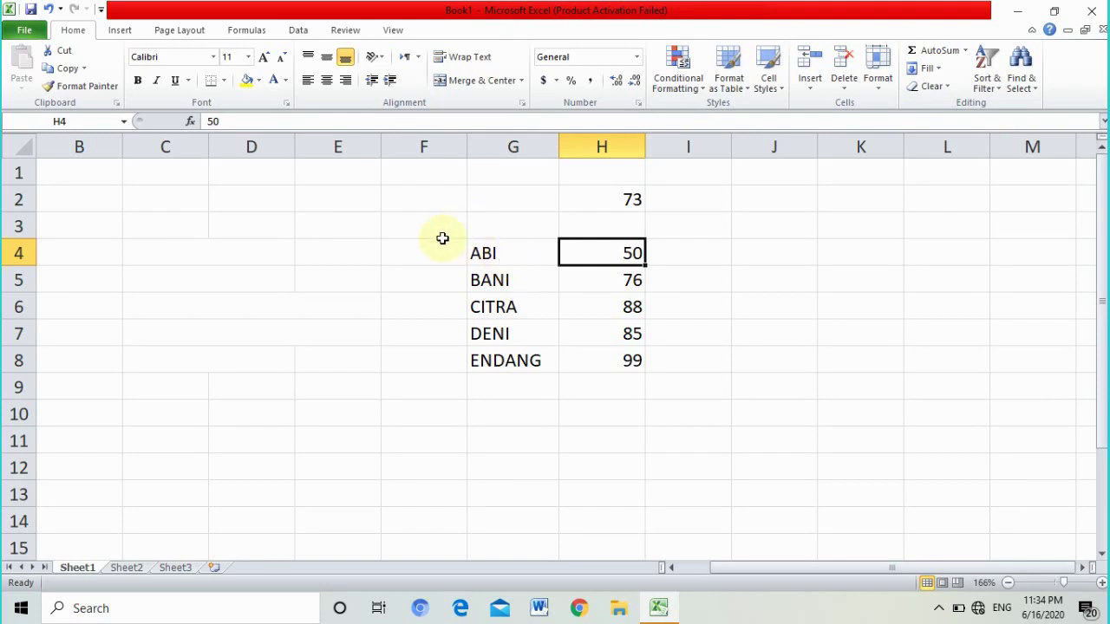
pyautogui.click(548, 253)
pyautogui.click(598, 258)
pyautogui.click(618, 369)
pyautogui.click(580, 286)
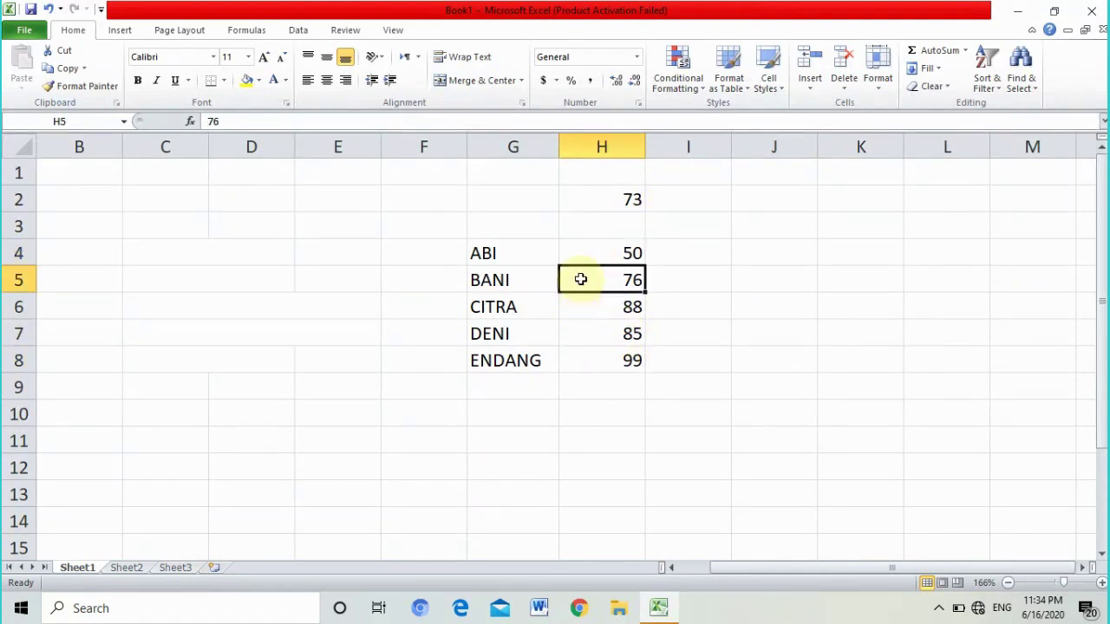
pyautogui.click(582, 253)
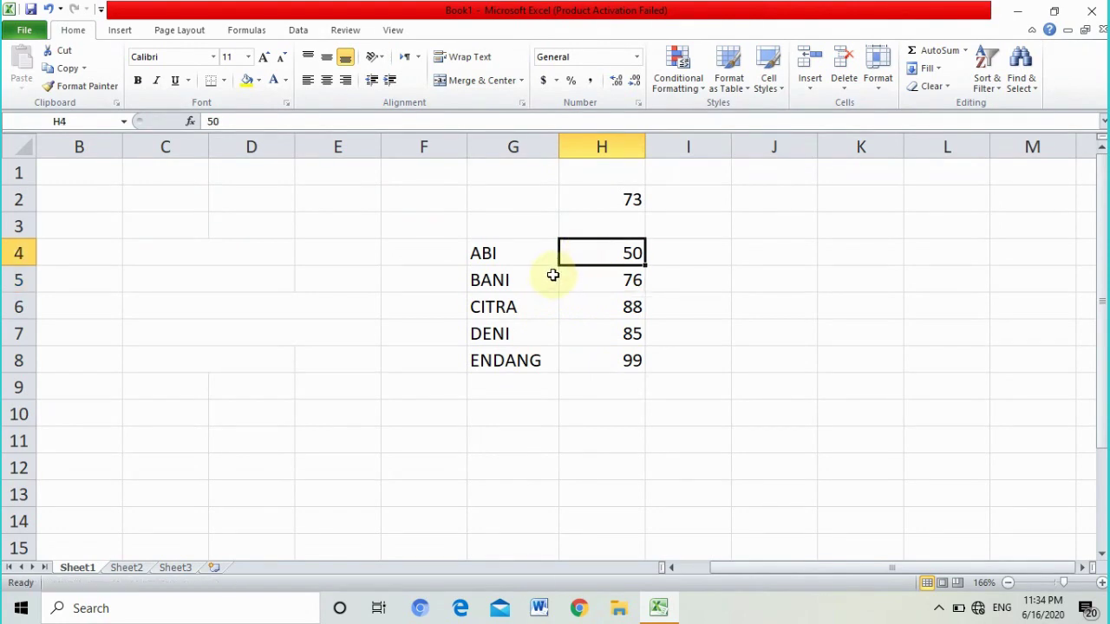
pyautogui.click(550, 279)
pyautogui.click(547, 309)
pyautogui.click(546, 335)
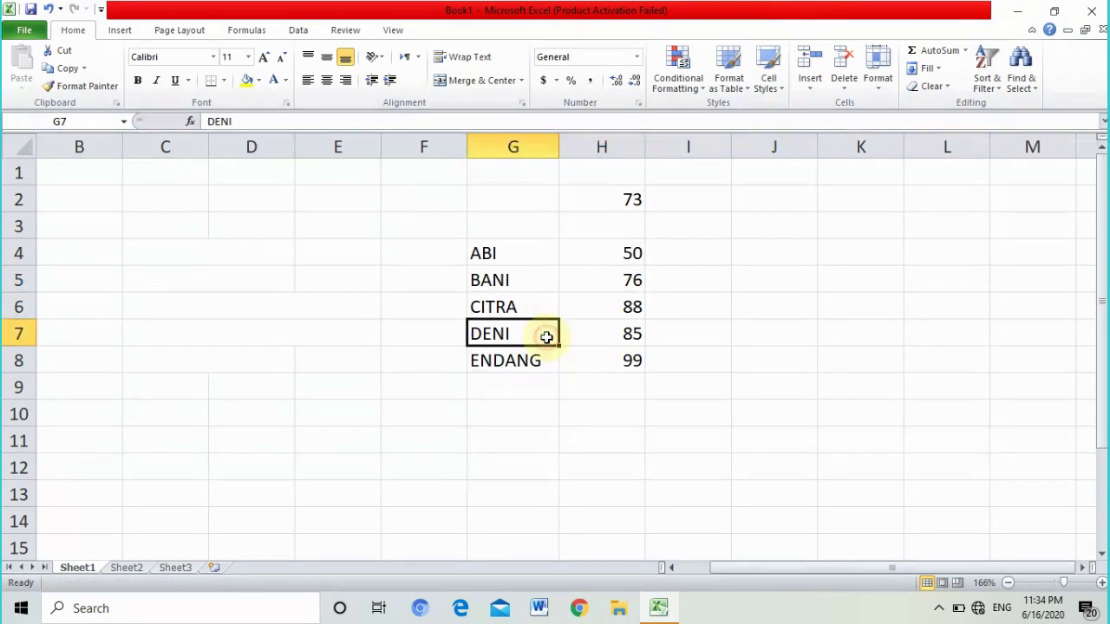
pyautogui.click(547, 358)
pyautogui.click(531, 254)
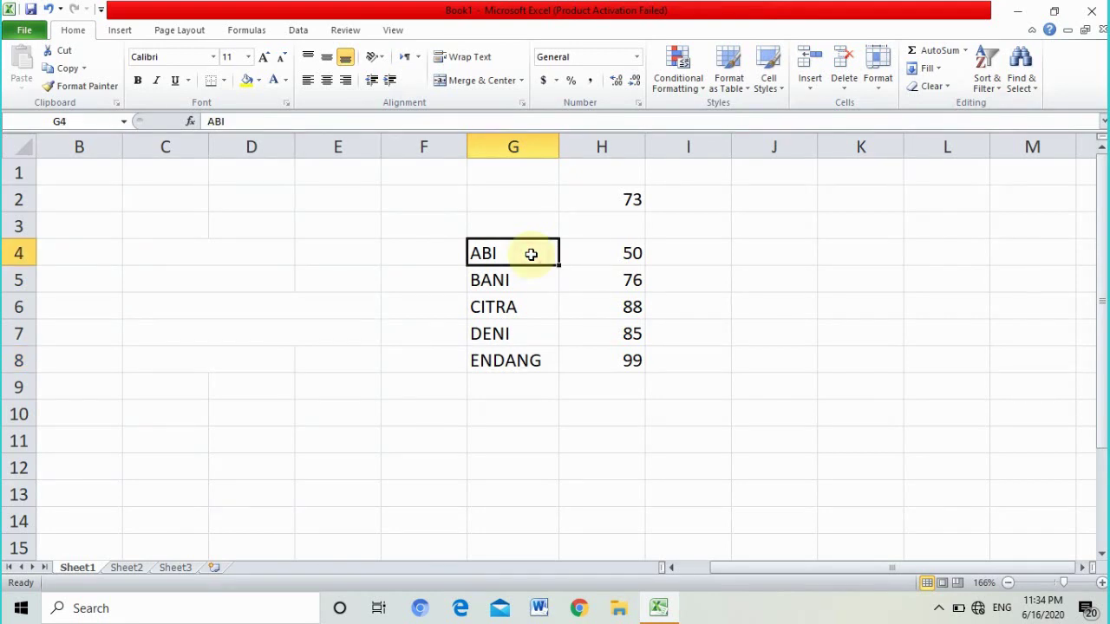
pyautogui.click(592, 253)
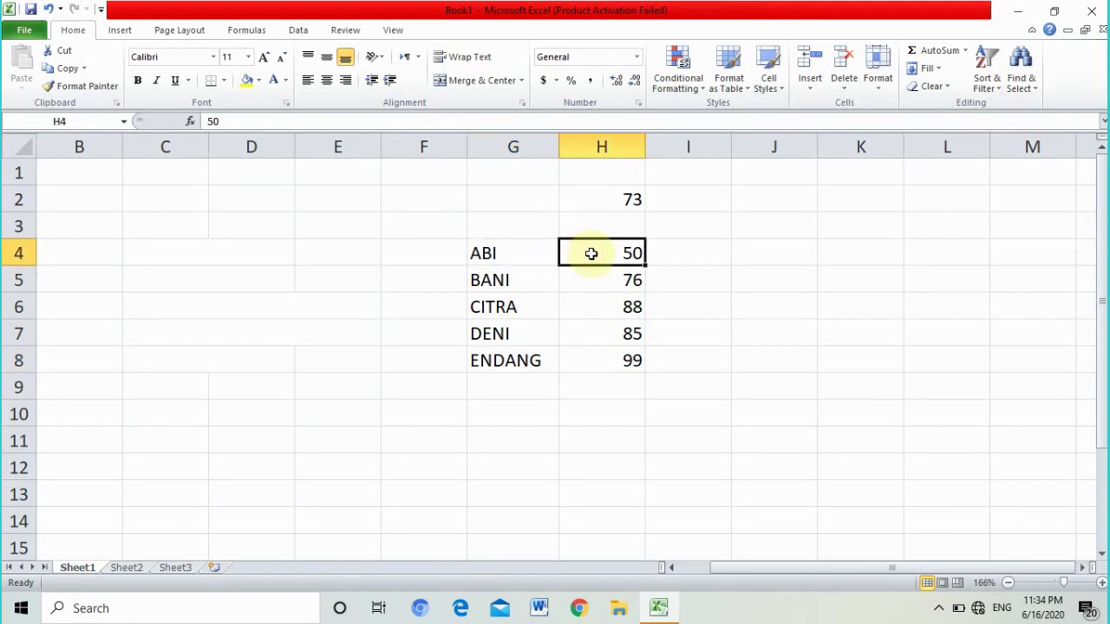
pyautogui.click(690, 260)
pyautogui.click(632, 253)
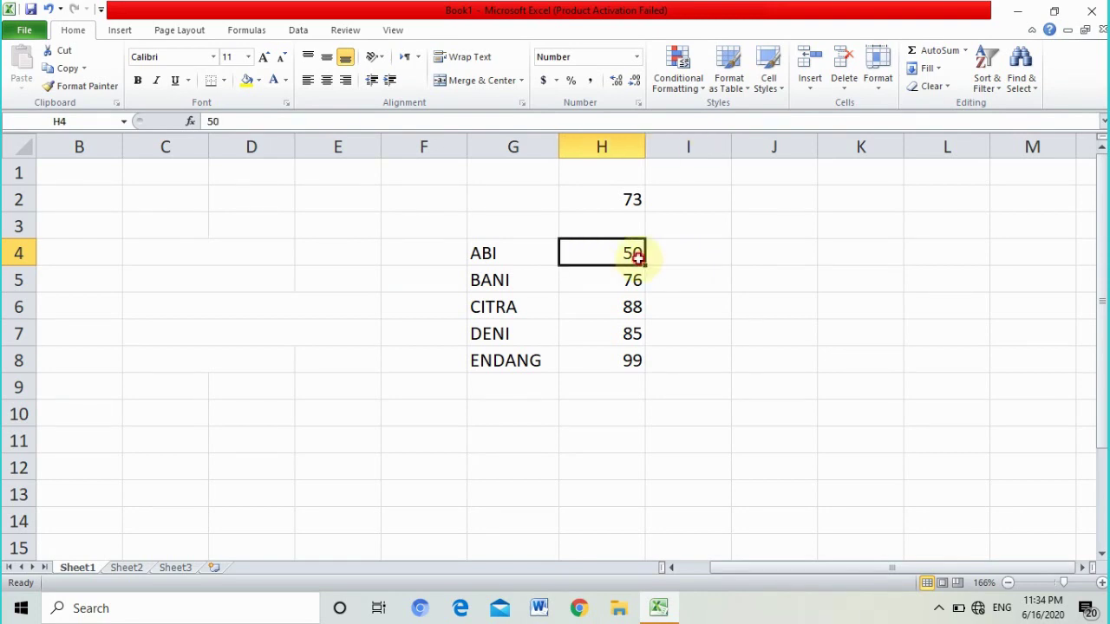
pyautogui.click(668, 253)
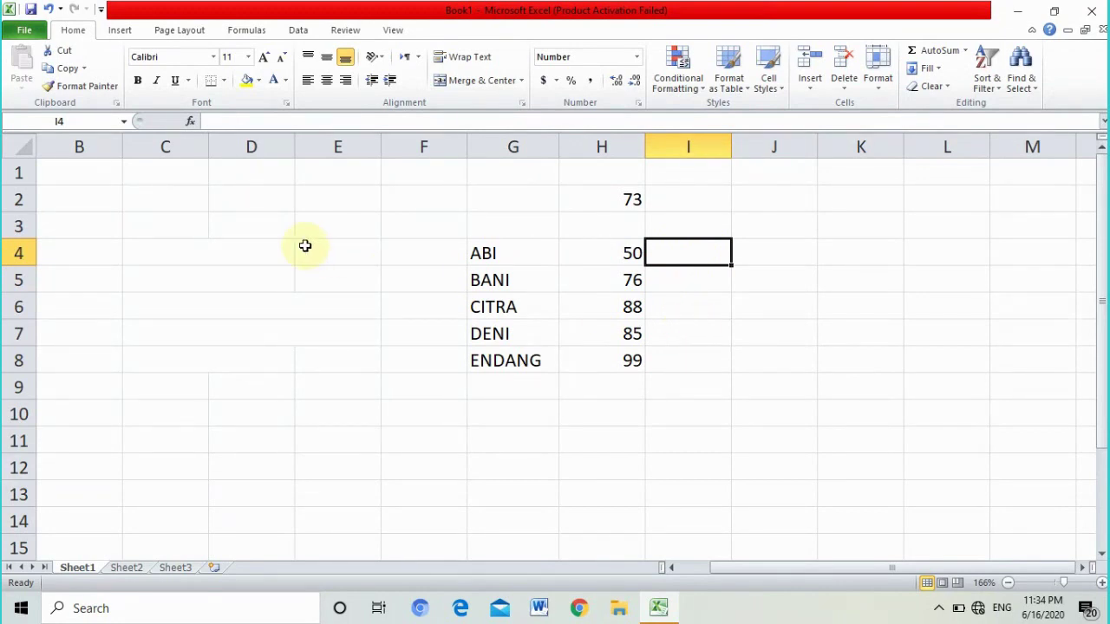
pyautogui.click(166, 146)
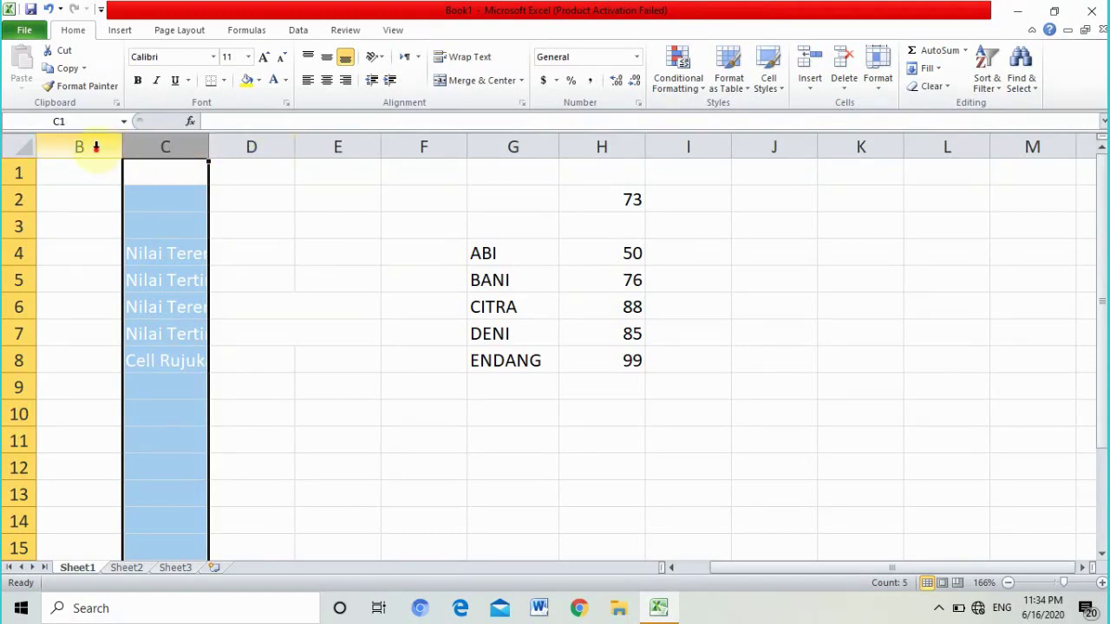
# Give columns B:C Automatic font colour so the numbers 1–5 and Nilai labels appear
pyautogui.hotkey('ctrl', 'z')
pyautogui.hotkey('ctrl', 'y')
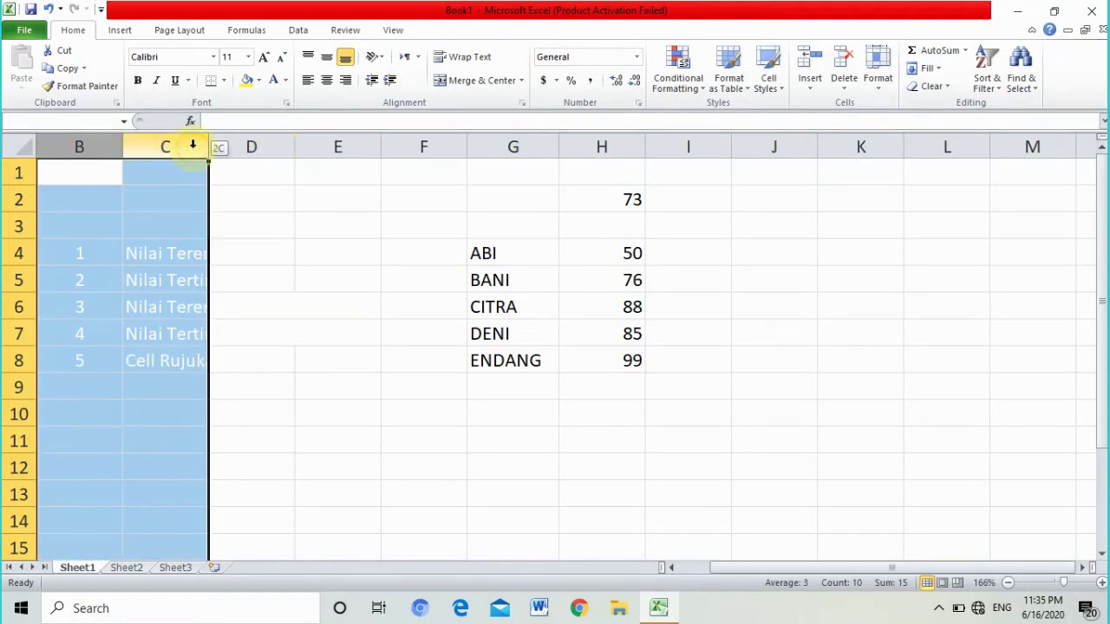
pyautogui.click(286, 81)
pyautogui.click(295, 102)
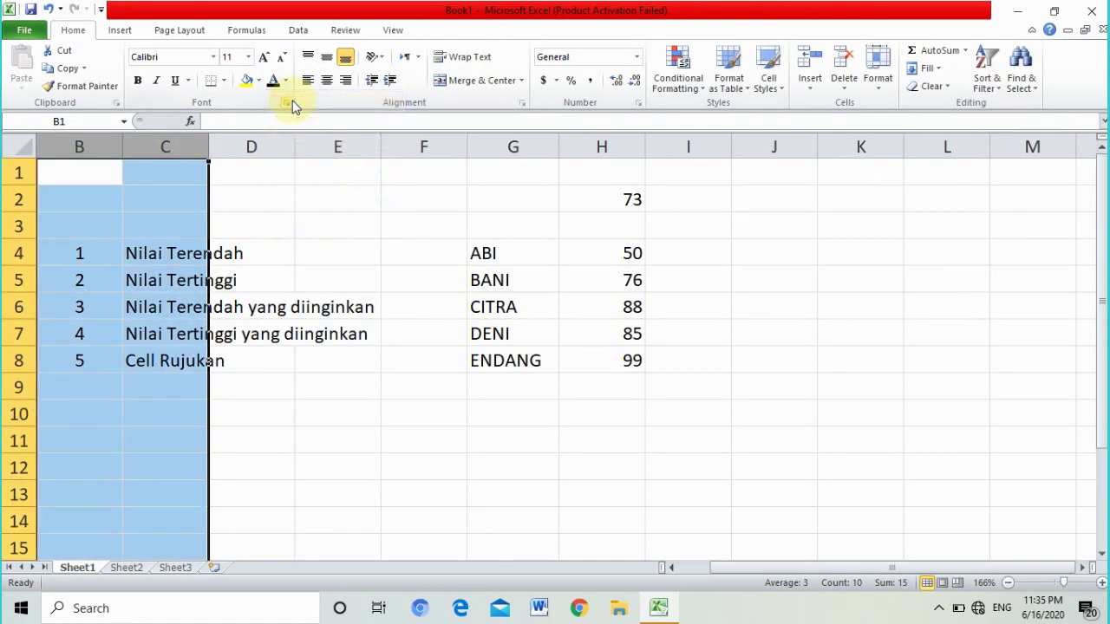
pyautogui.click(276, 231)
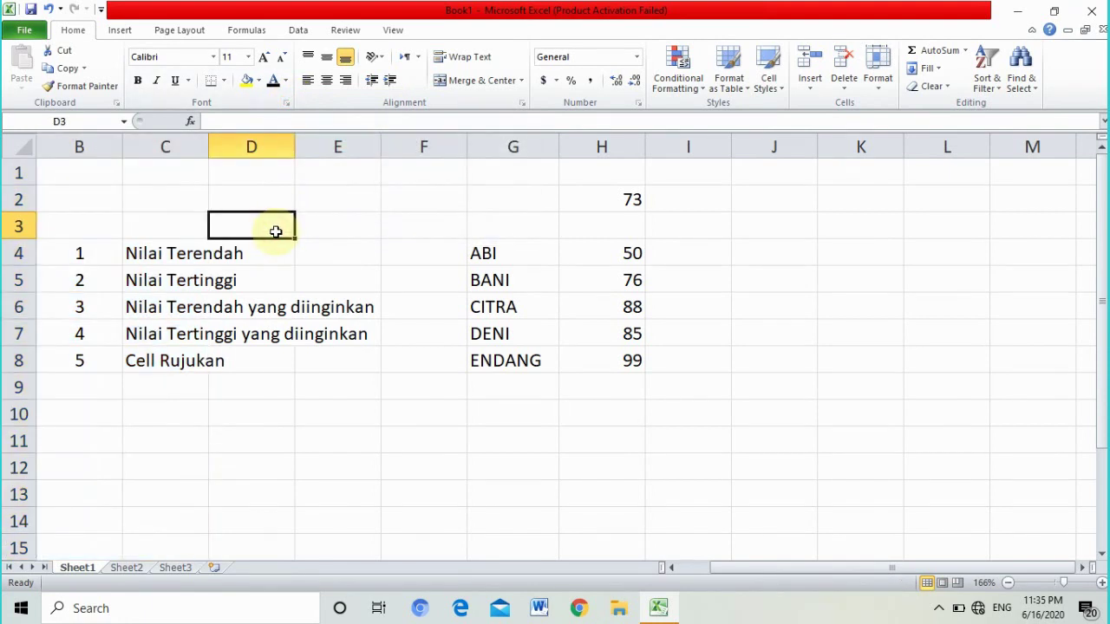
pyautogui.click(169, 278)
pyautogui.click(151, 314)
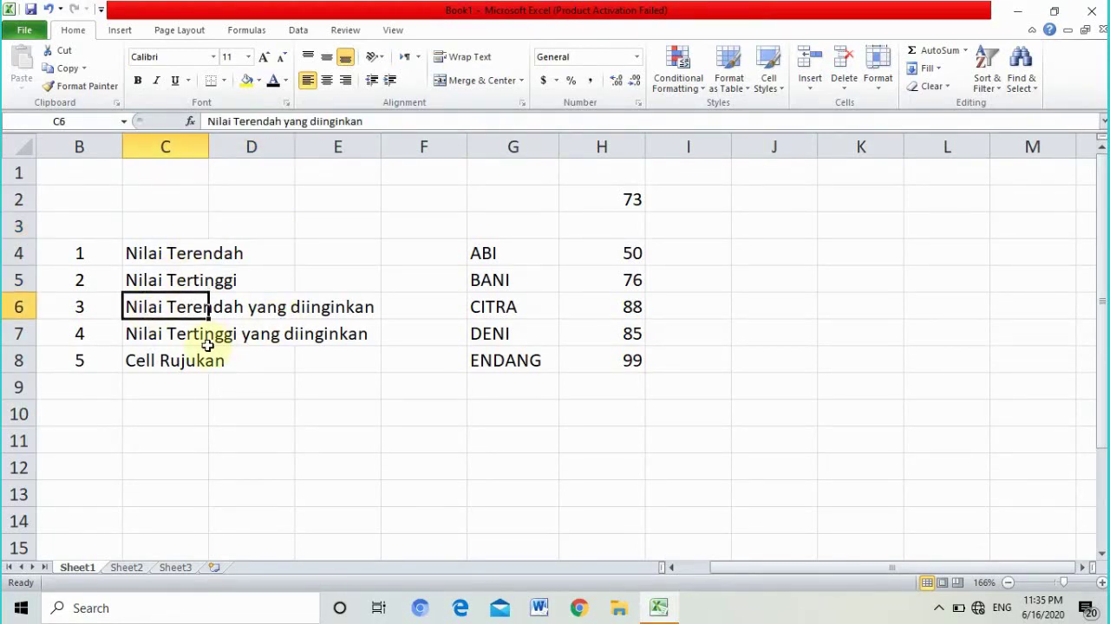
pyautogui.click(139, 342)
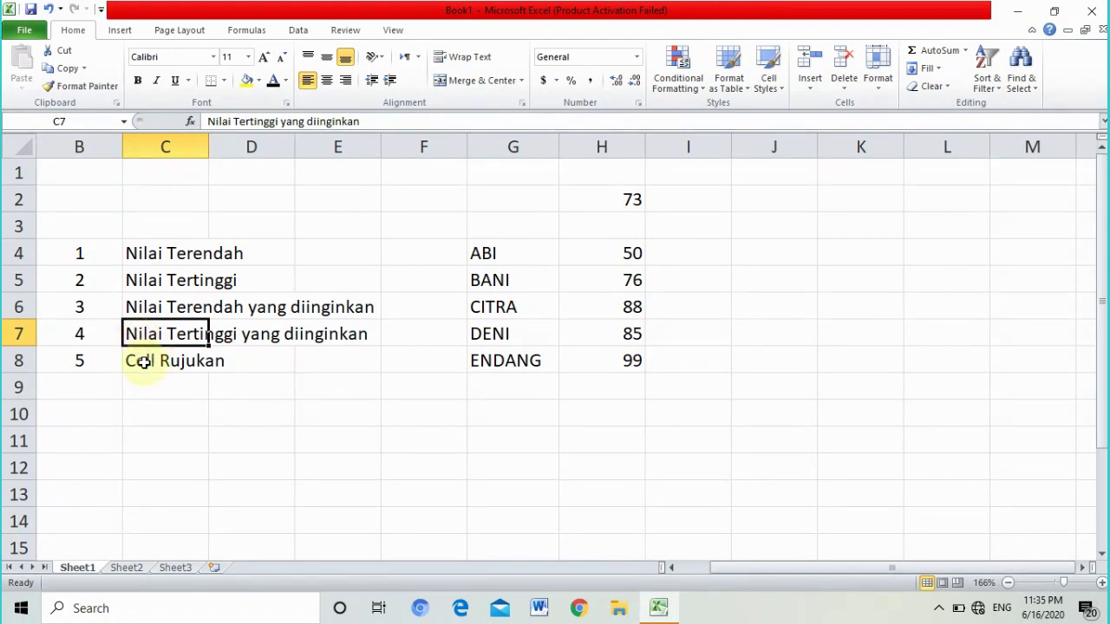
pyautogui.click(143, 363)
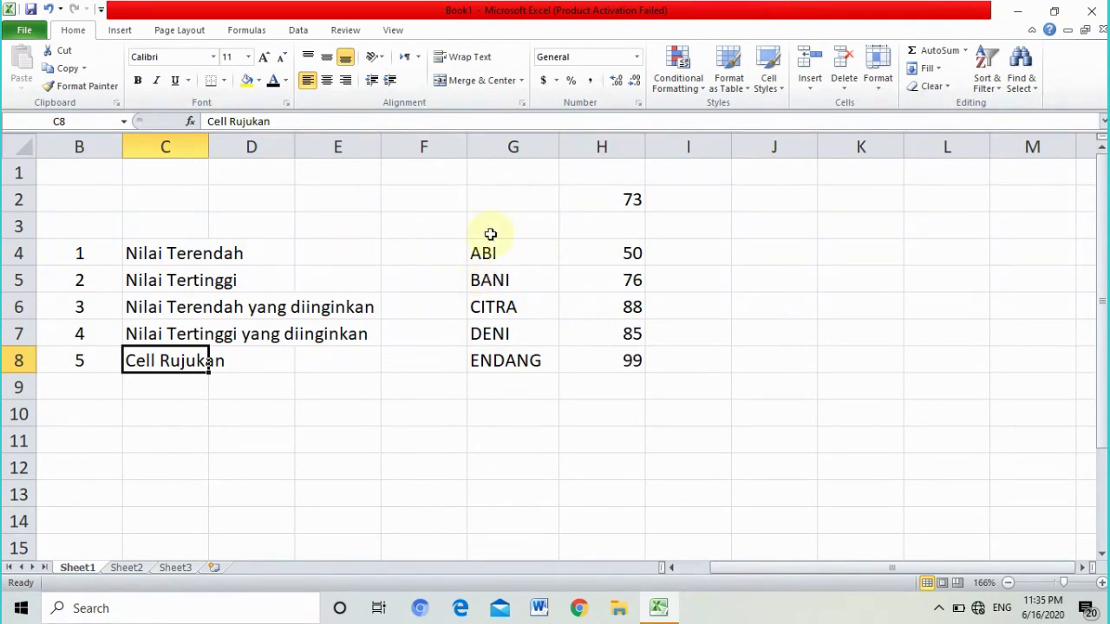
pyautogui.click(516, 258)
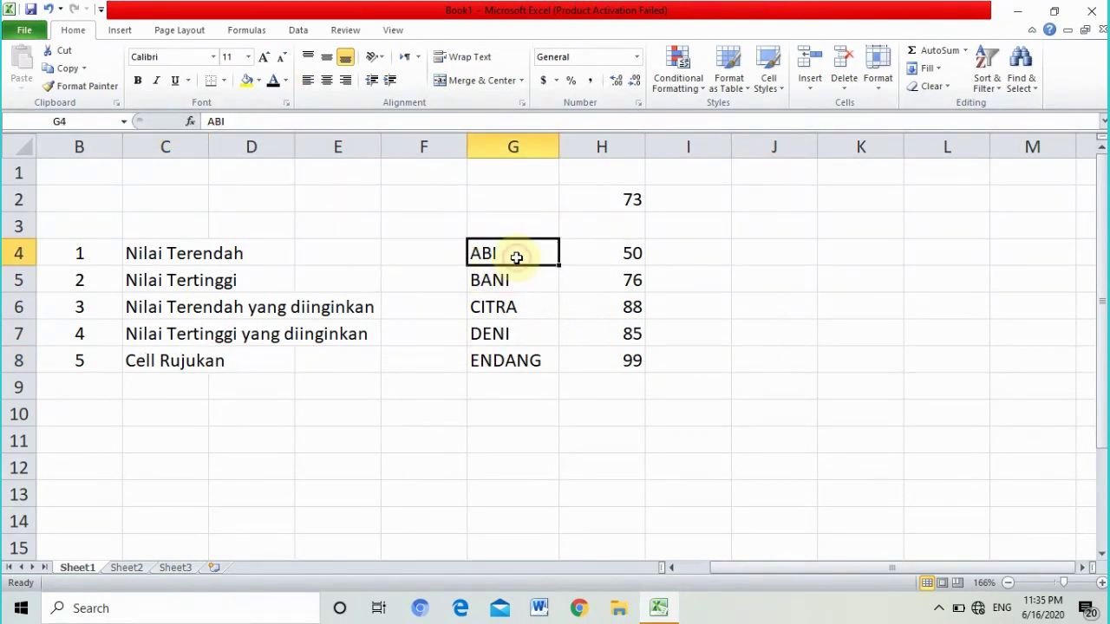
pyautogui.click(152, 253)
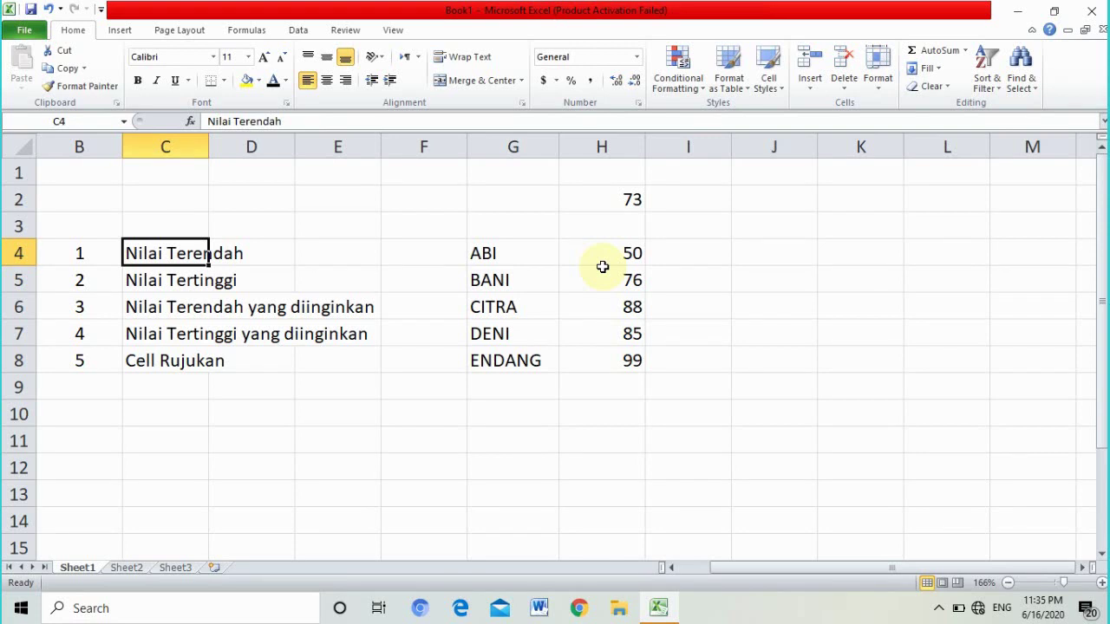
pyautogui.click(628, 254)
pyautogui.click(521, 253)
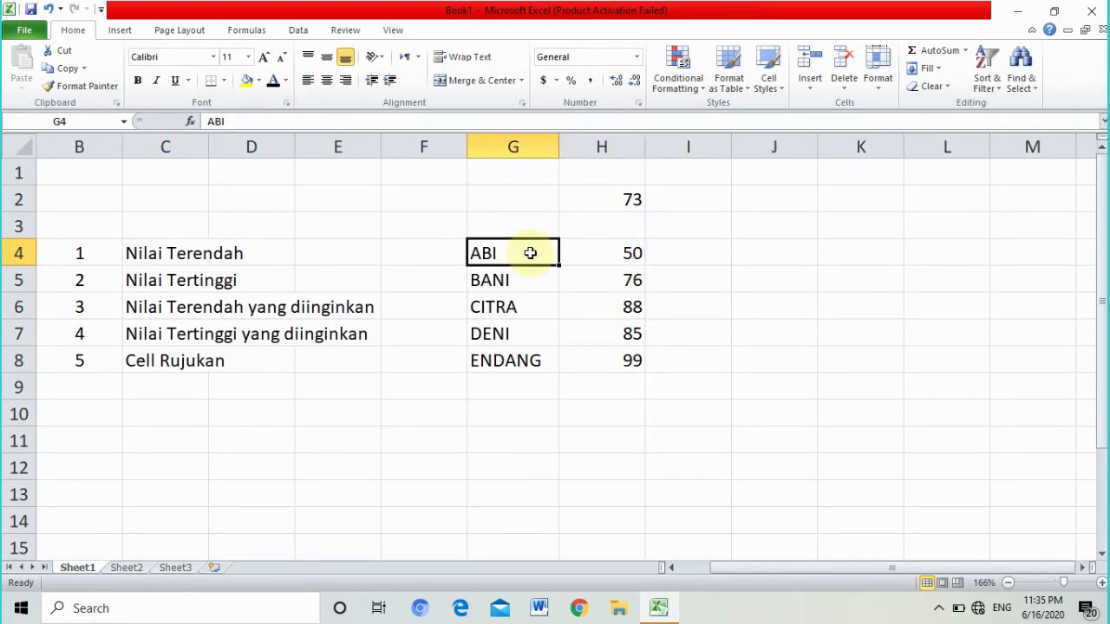
pyautogui.click(623, 360)
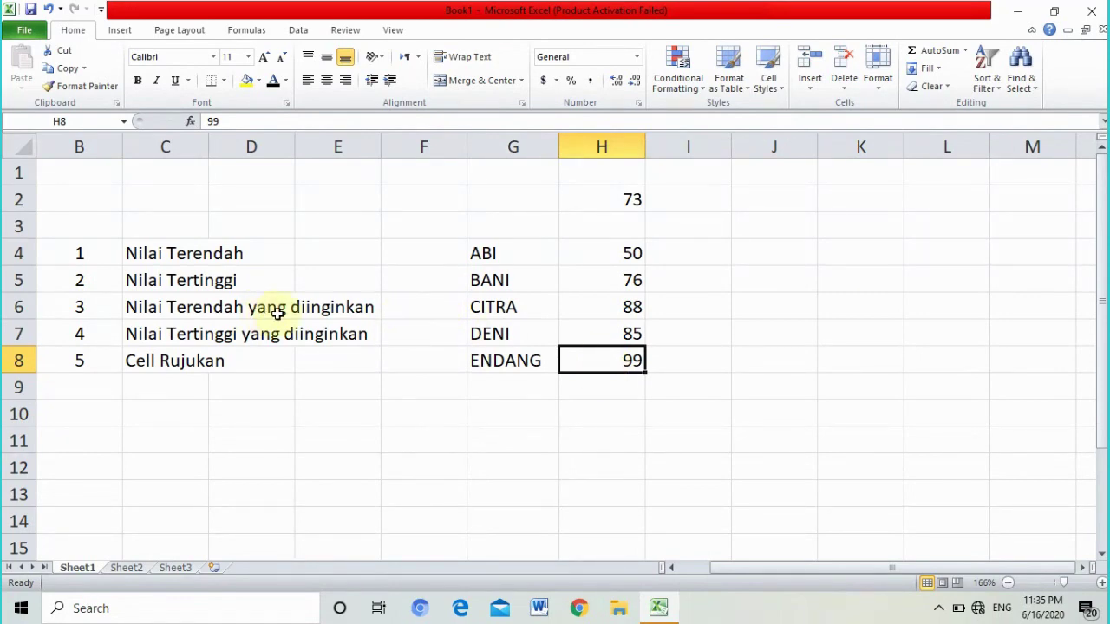
pyautogui.click(176, 309)
pyautogui.click(233, 309)
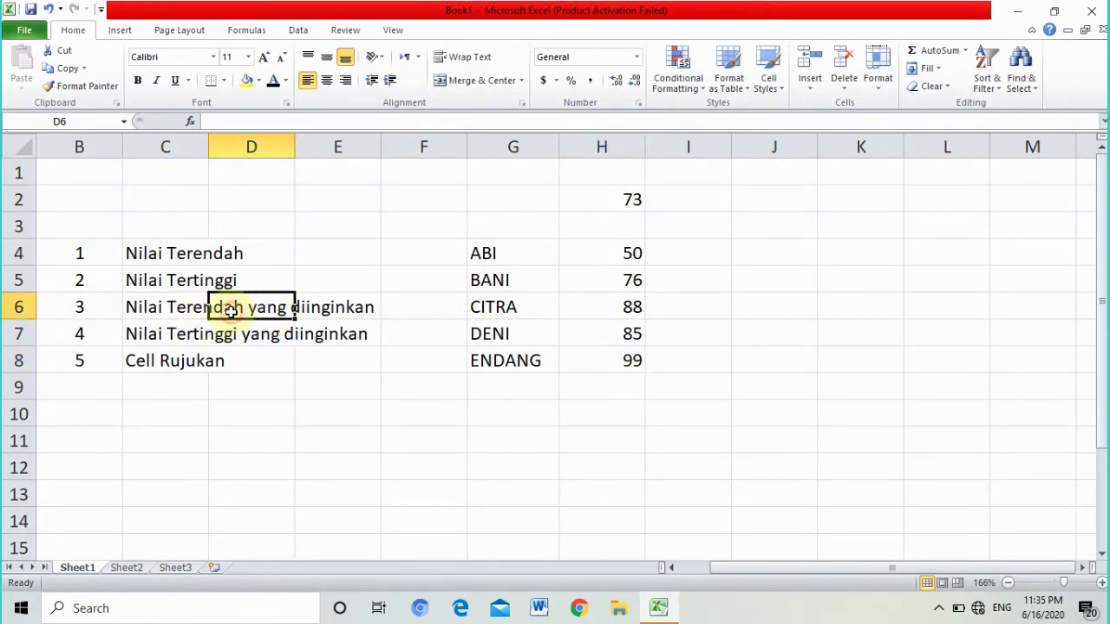
pyautogui.click(328, 312)
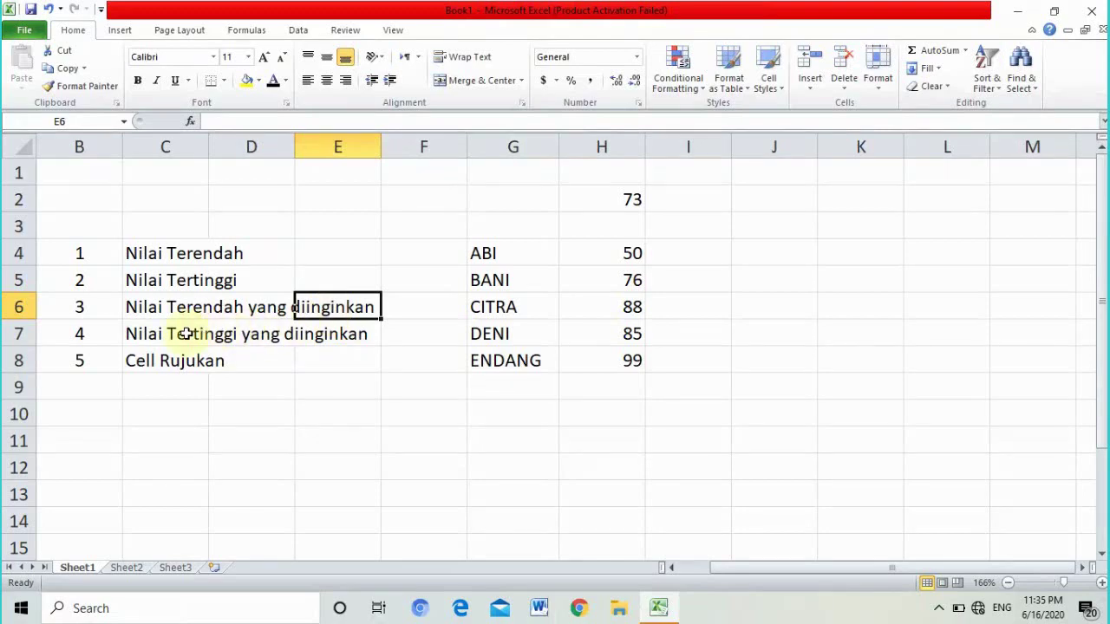
pyautogui.click(142, 338)
pyautogui.click(227, 343)
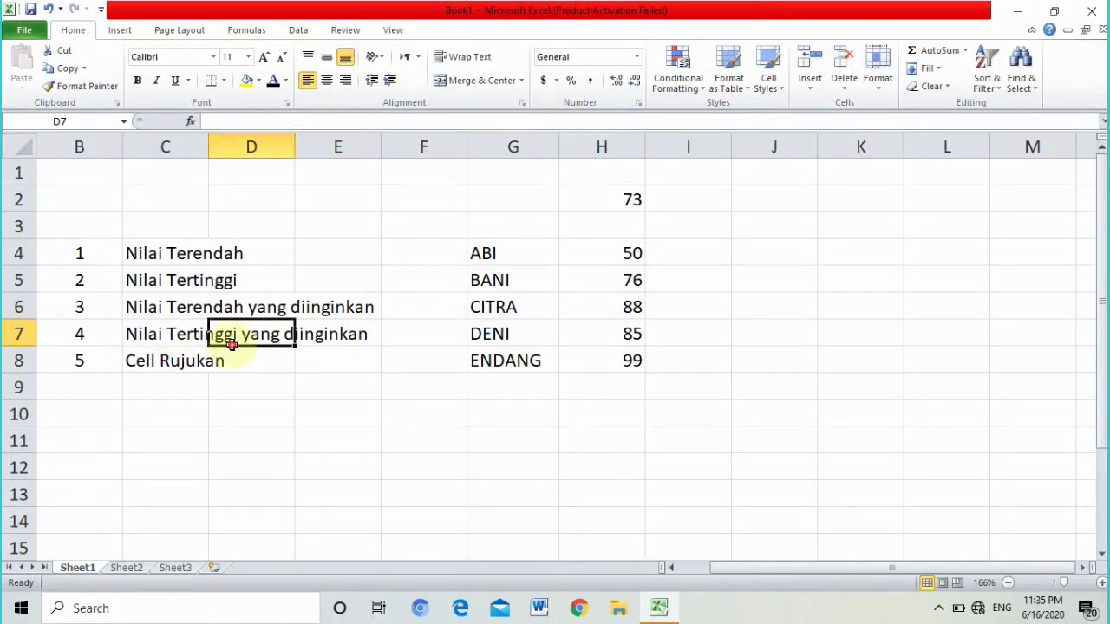
pyautogui.click(315, 342)
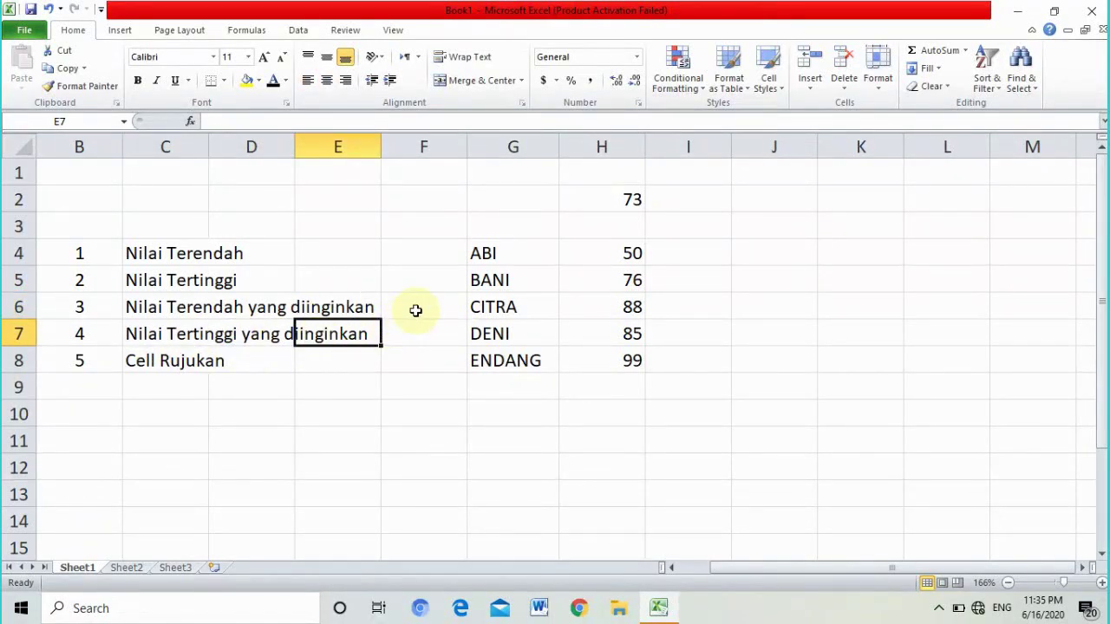
pyautogui.click(260, 309)
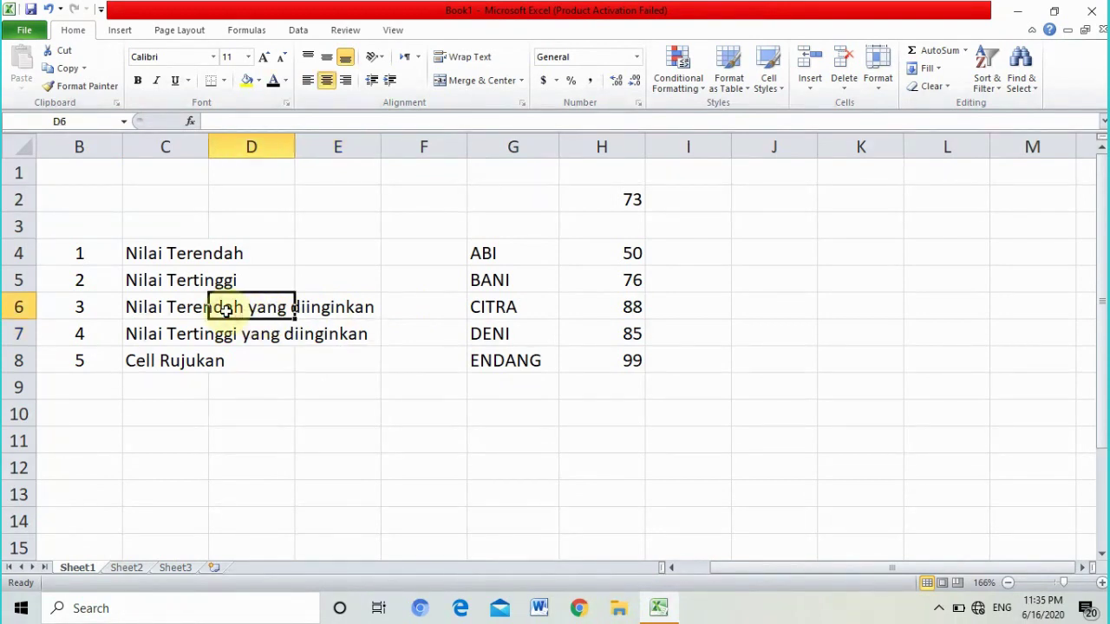
# Enter the desired lowest 73 in F6 and desired highest 100 in F7
pyautogui.click(407, 309)
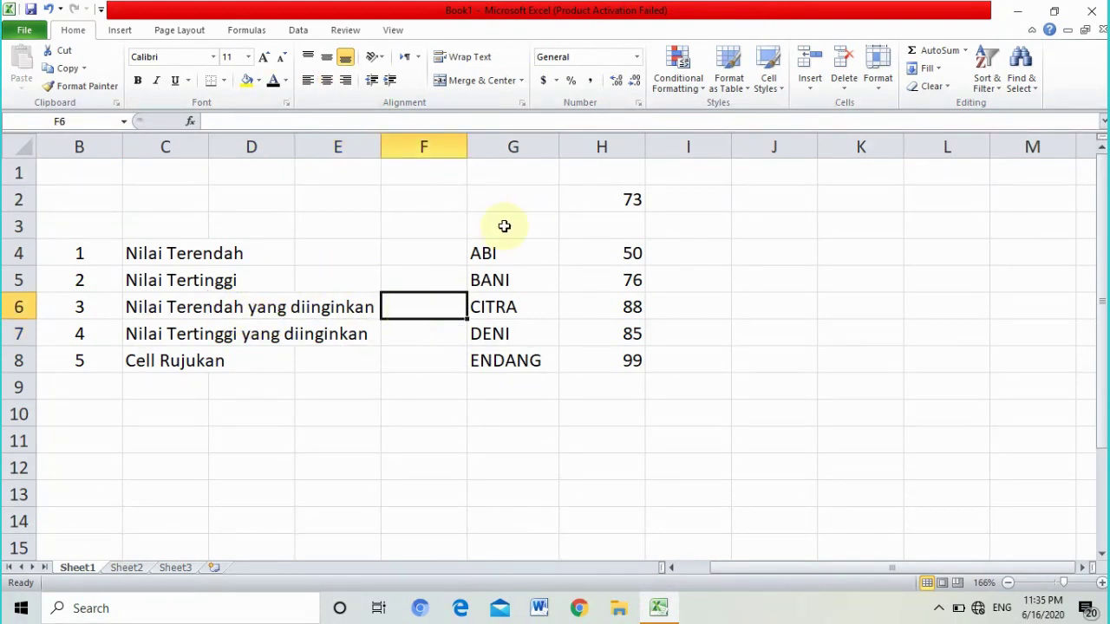
pyautogui.click(631, 199)
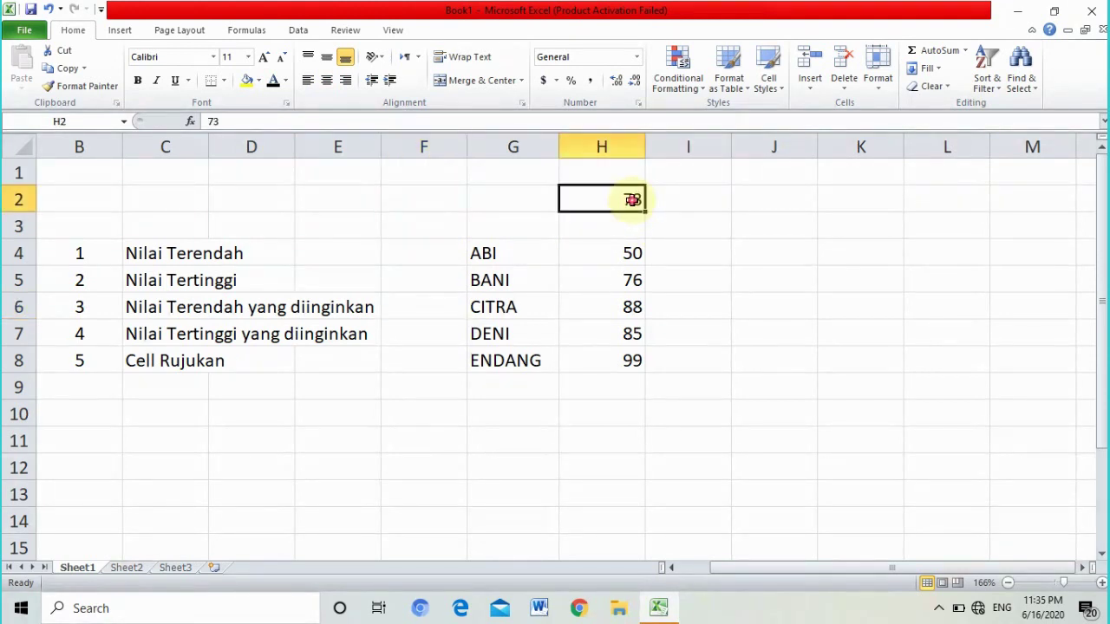
pyautogui.click(441, 310)
pyautogui.write('73')
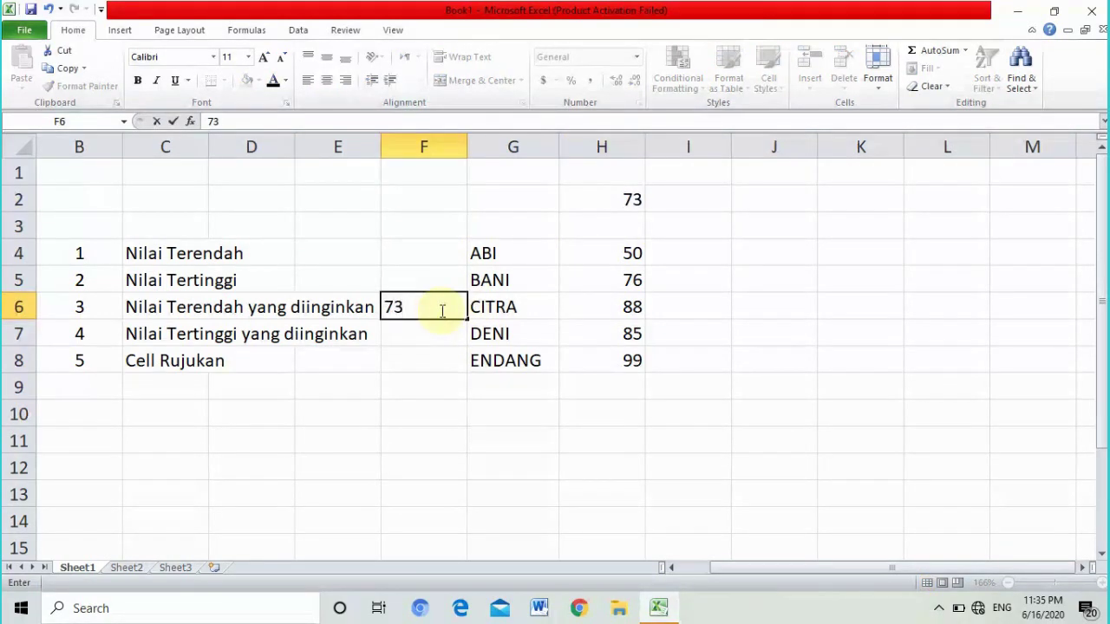
pyautogui.click(436, 341)
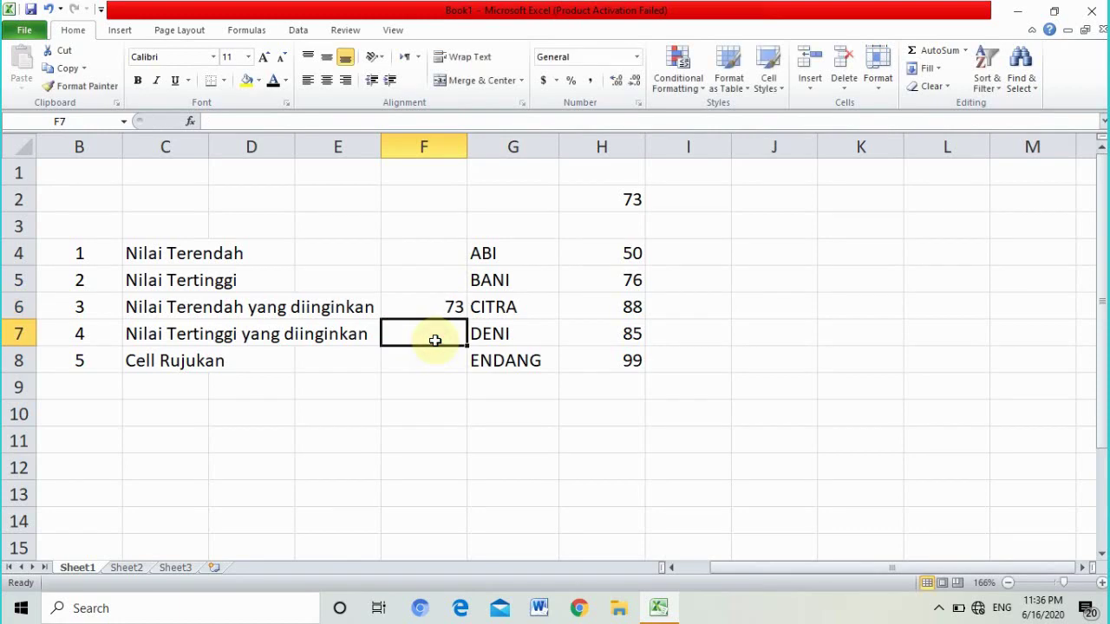
pyautogui.write('100')
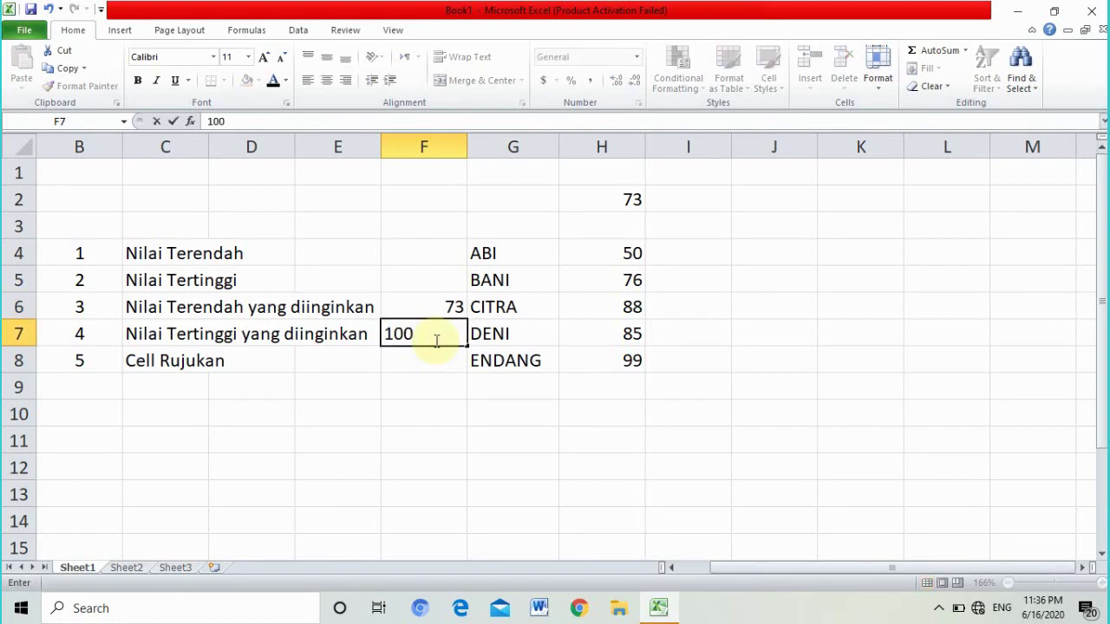
pyautogui.click(430, 254)
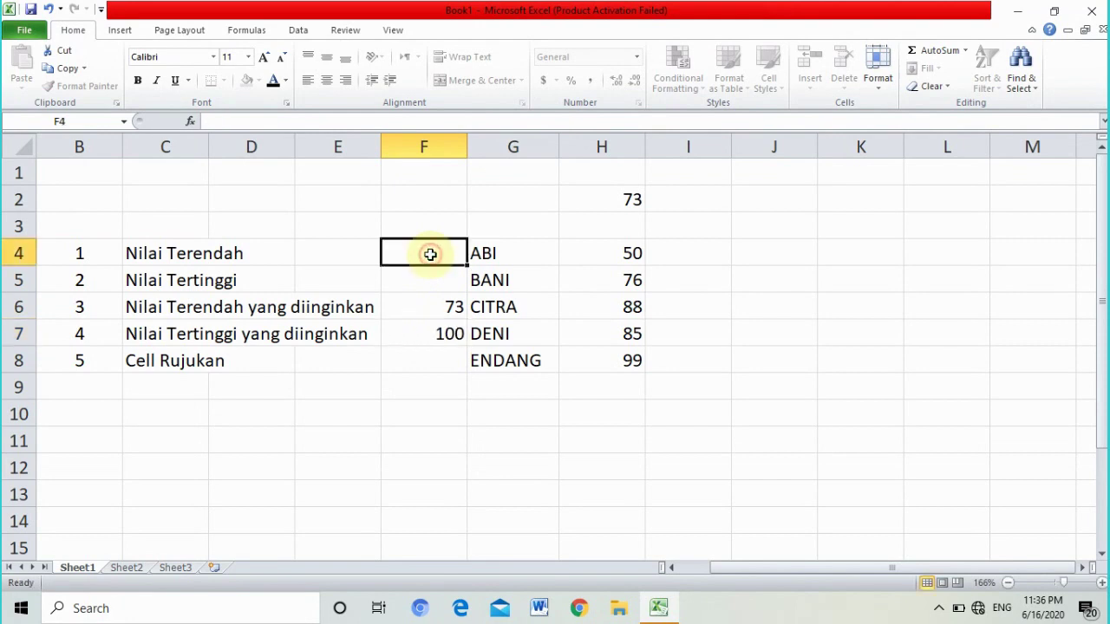
# Enter the lowest score 50 in F4 and highest score 99 in F5
pyautogui.write('50')
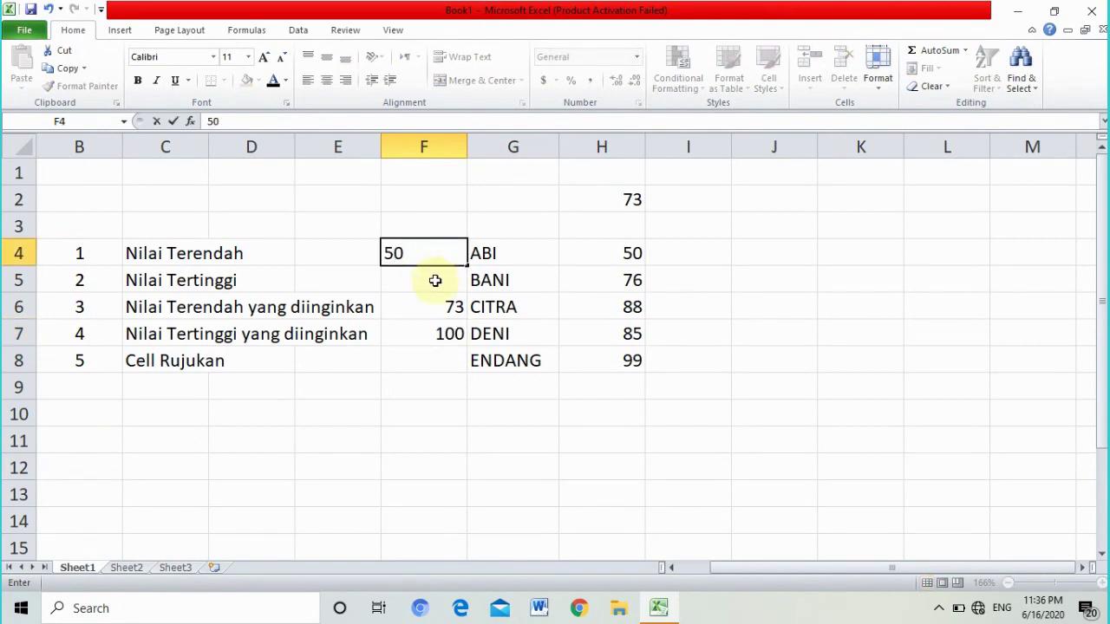
pyautogui.click(434, 280)
pyautogui.write('99')
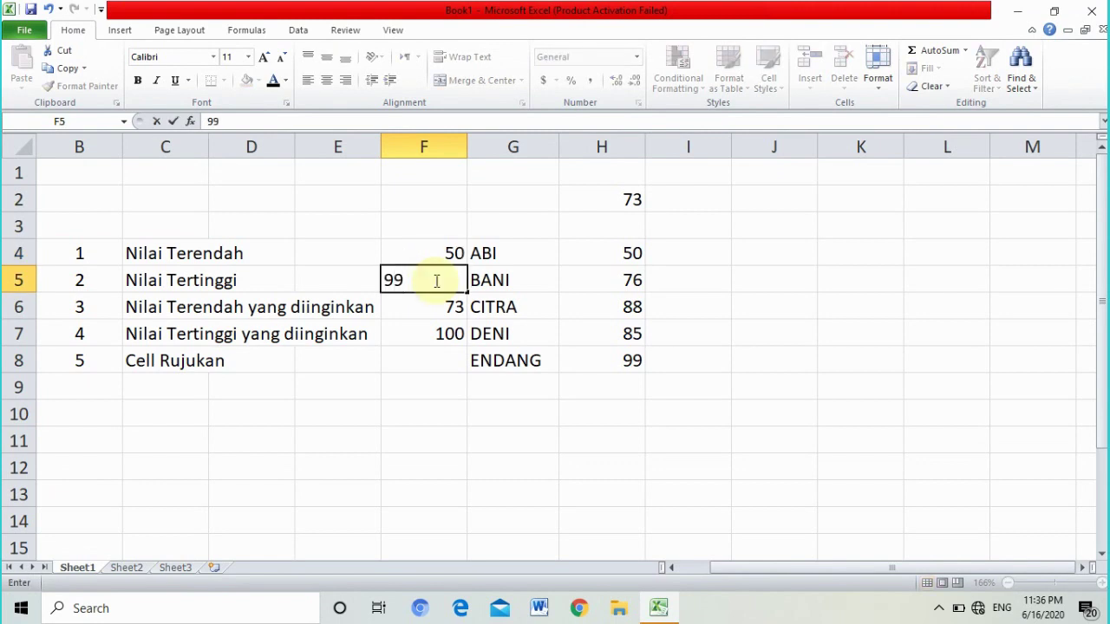
pyautogui.click(576, 391)
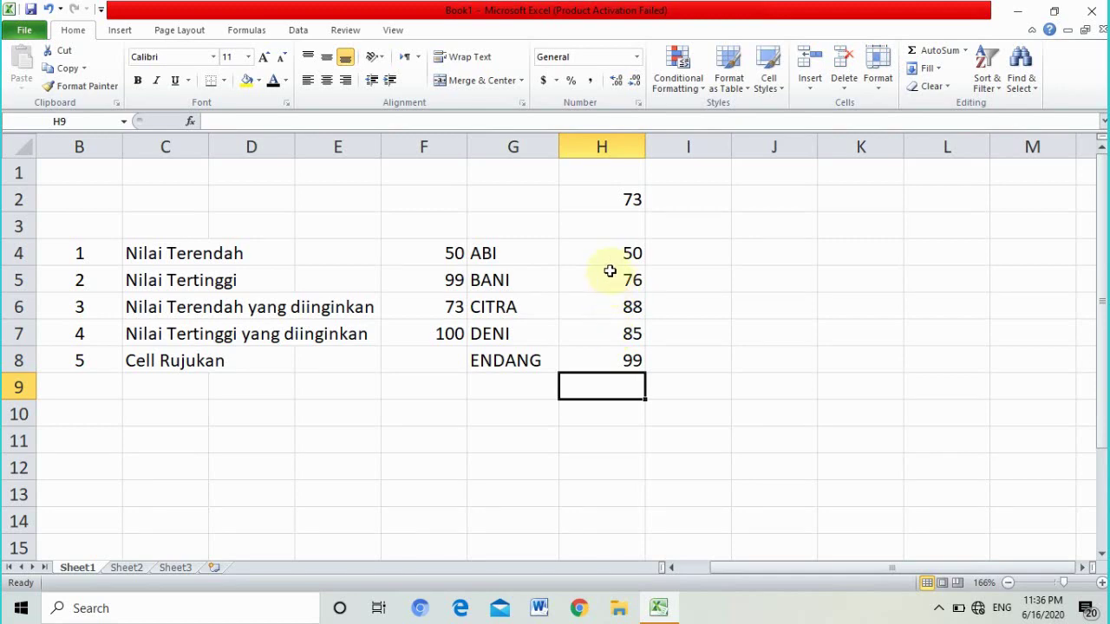
pyautogui.click(601, 241)
pyautogui.click(614, 363)
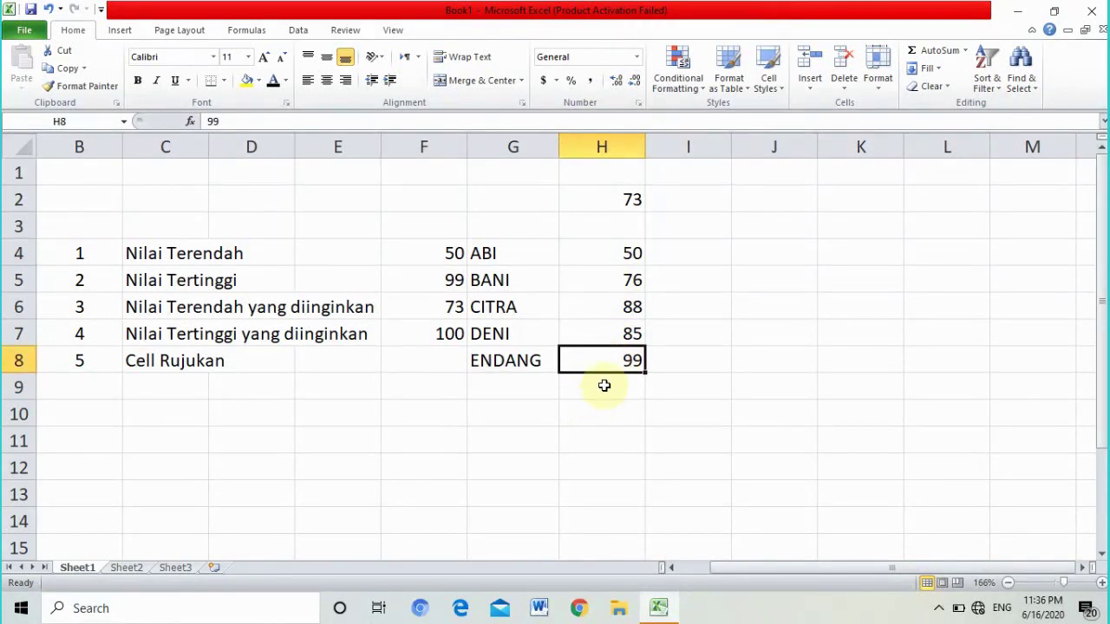
# Enter =MIN(H4:H8) in H9 and =MAX(H4:H8) in H10, returning 50 and 99
pyautogui.click(605, 385)
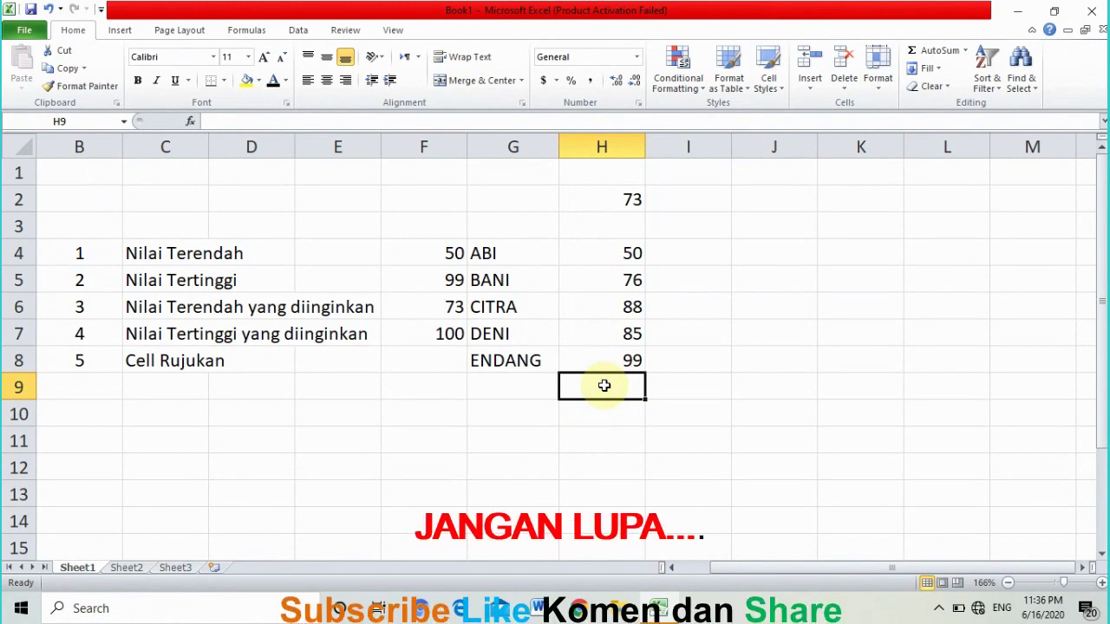
pyautogui.write('=m')
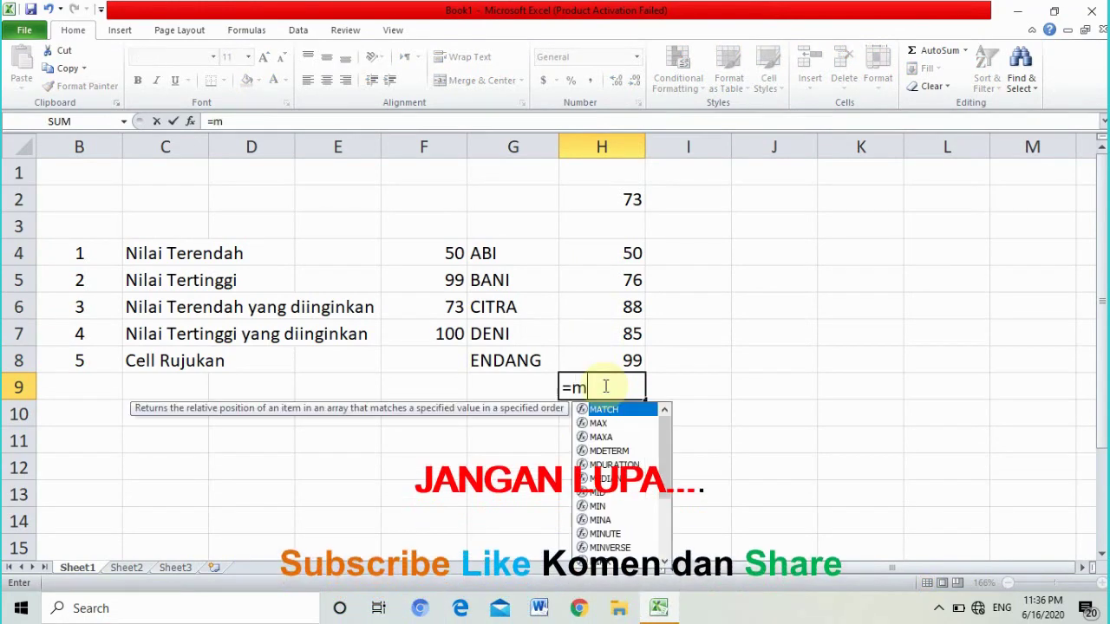
pyautogui.write('in')
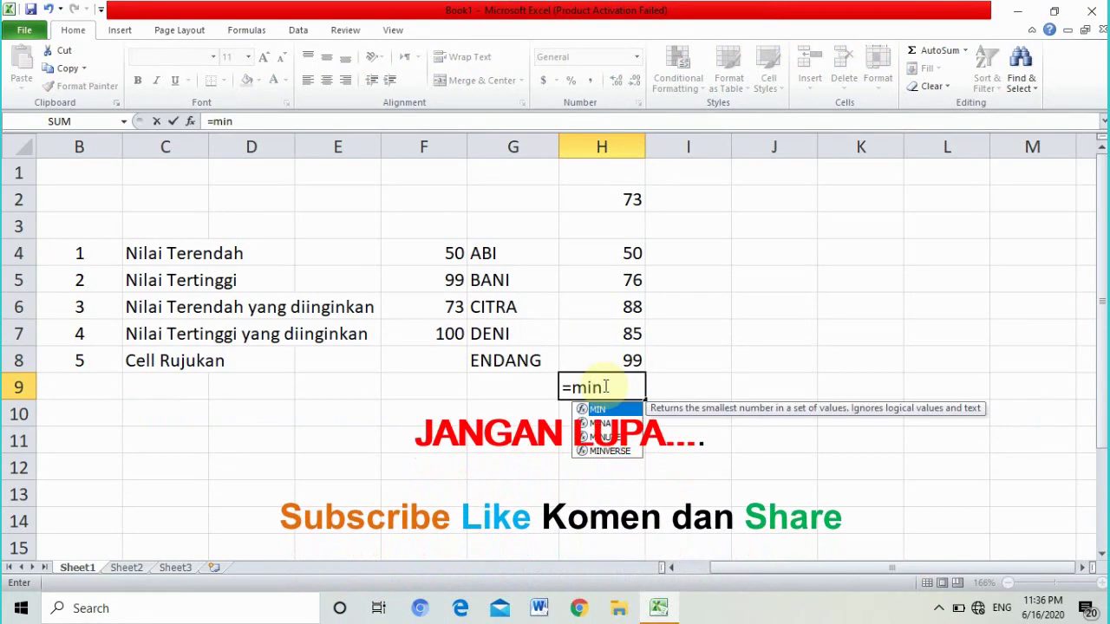
pyautogui.write('(')
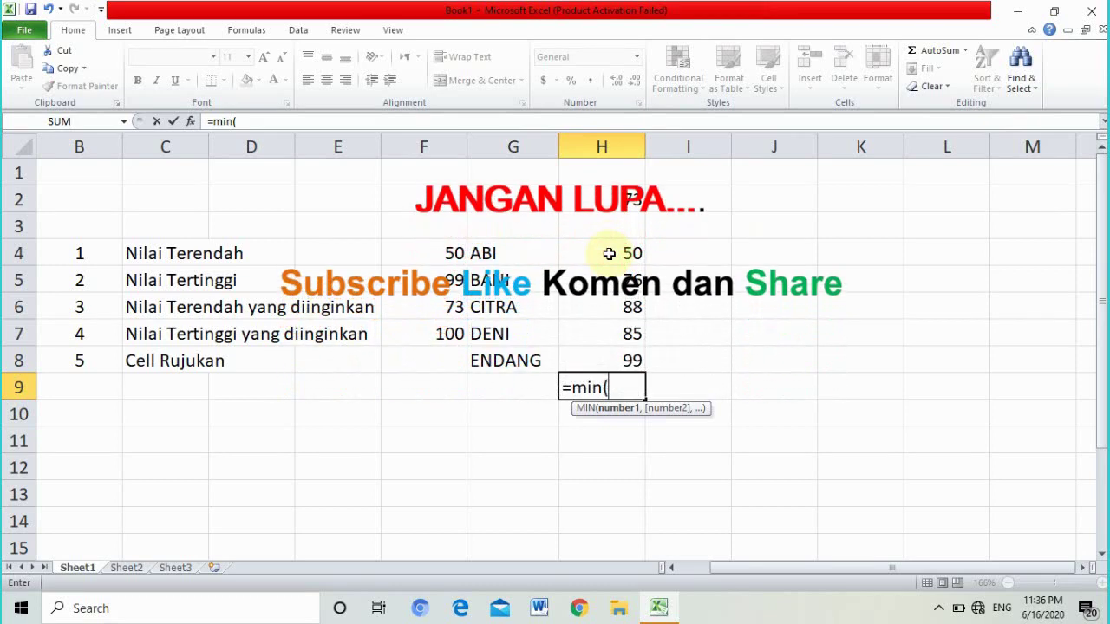
pyautogui.write('h4')
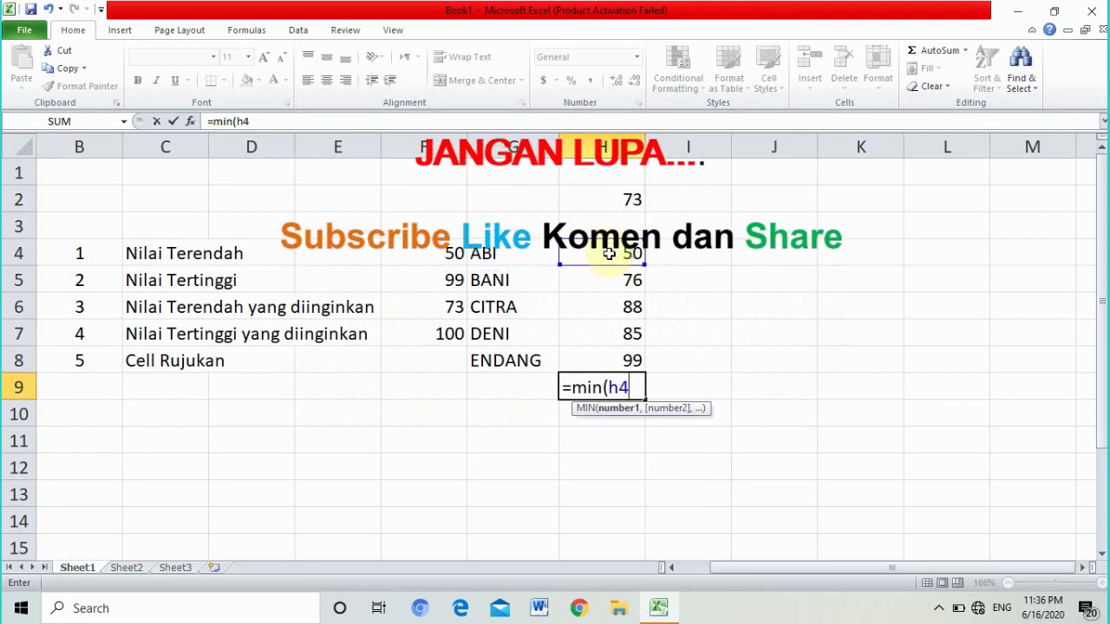
pyautogui.write(':')
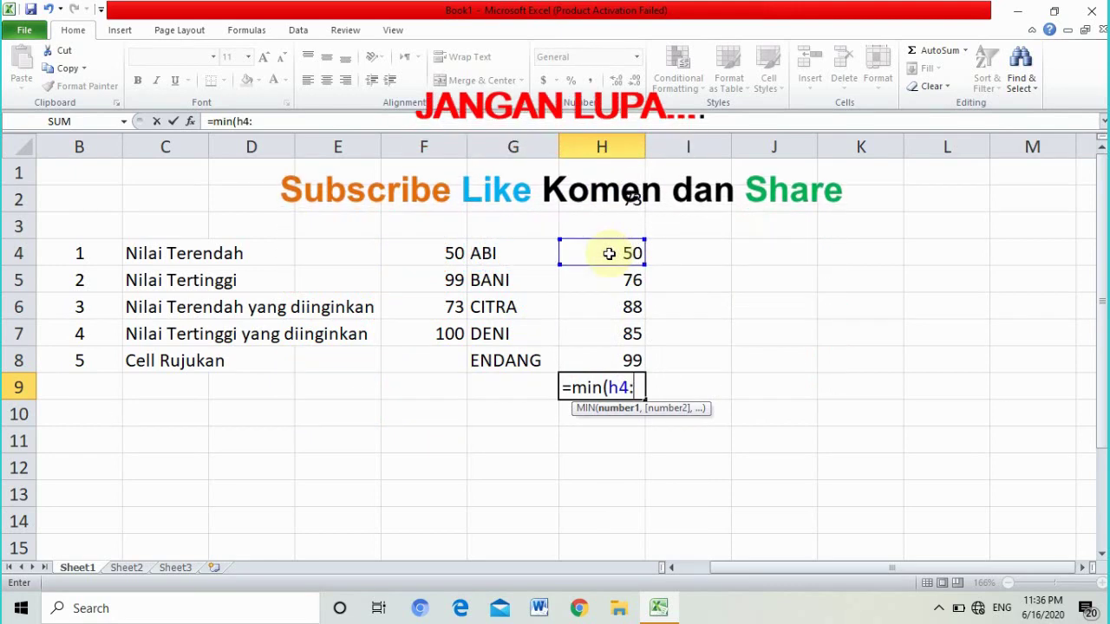
pyautogui.write('h8')
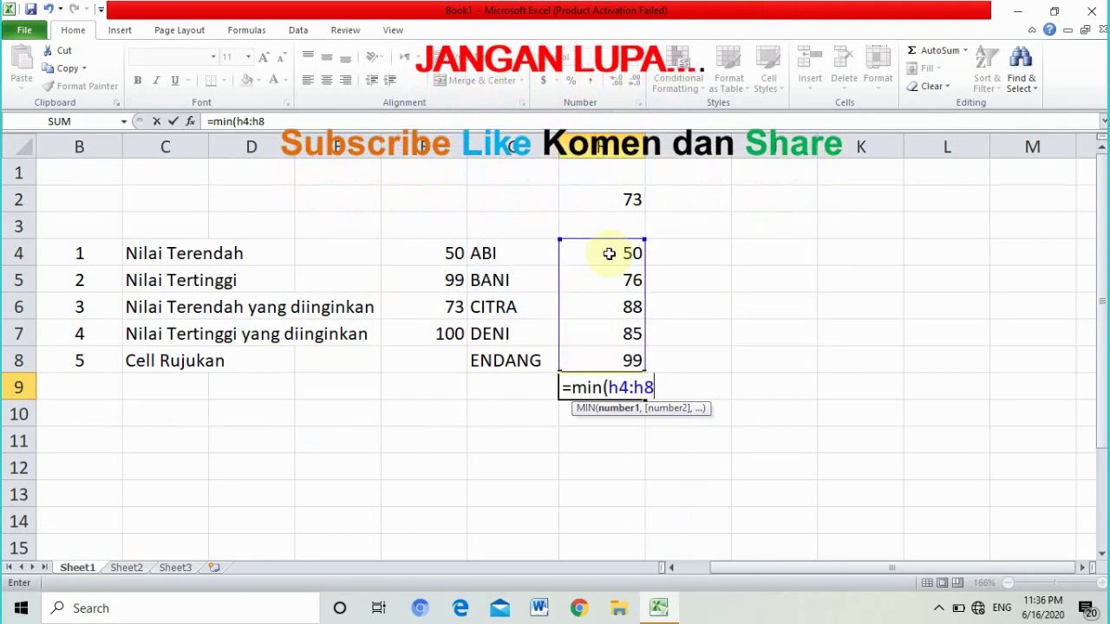
pyautogui.write(')')
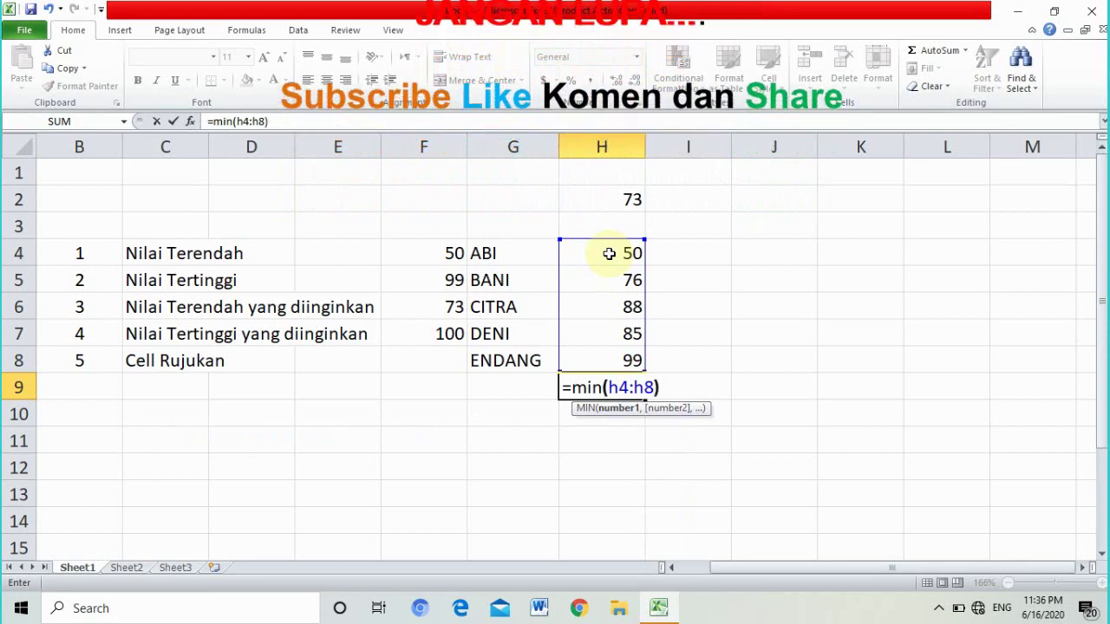
pyautogui.press('Return')
pyautogui.write('=')
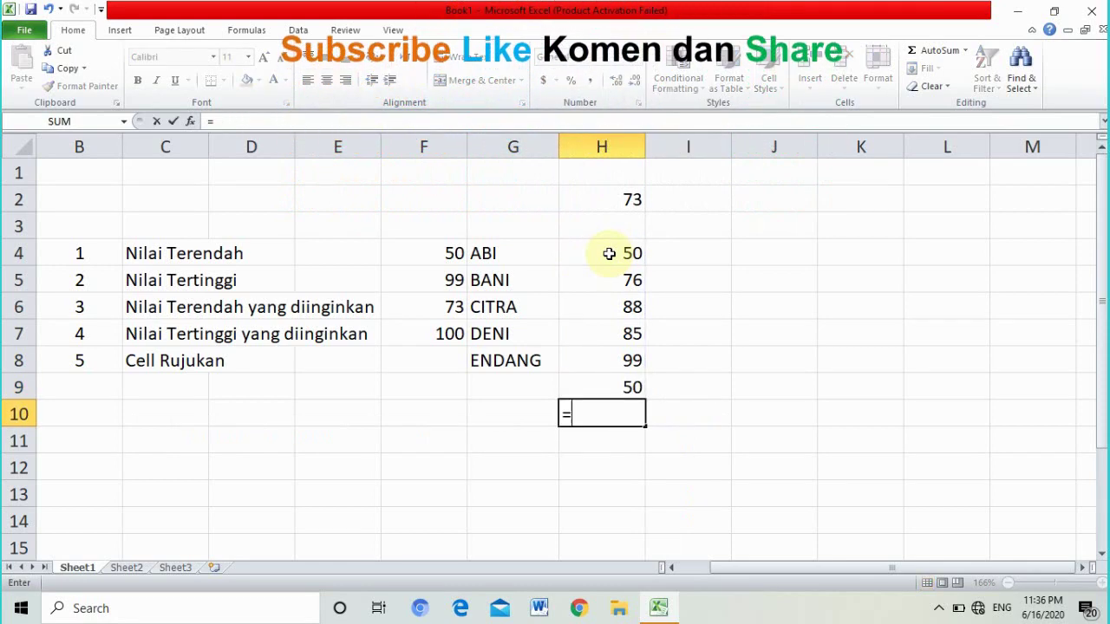
pyautogui.write('max')
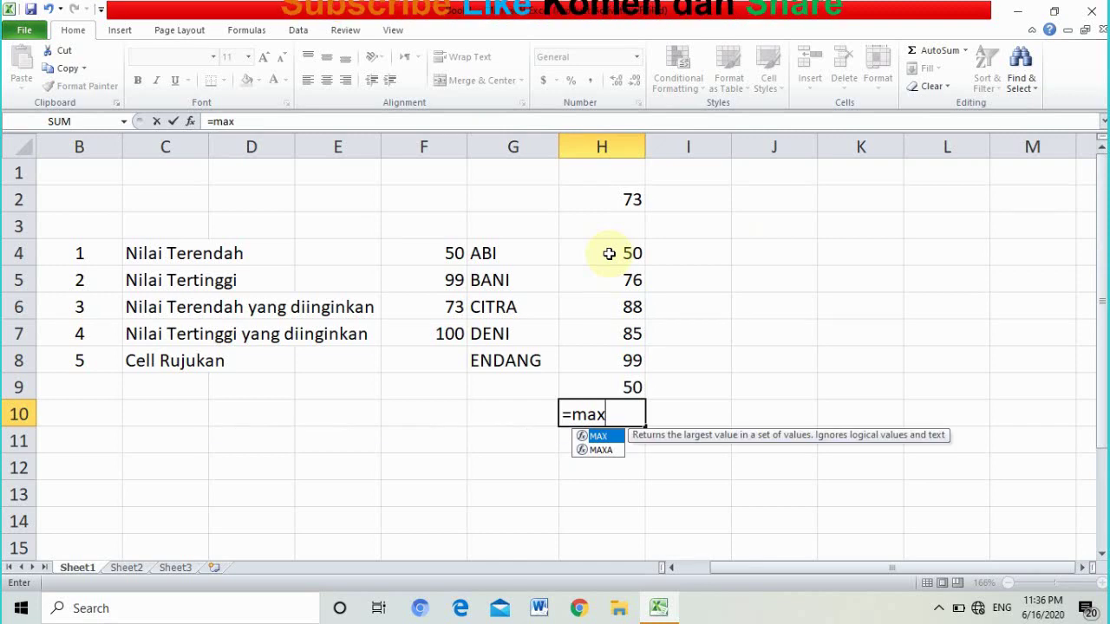
pyautogui.write('(')
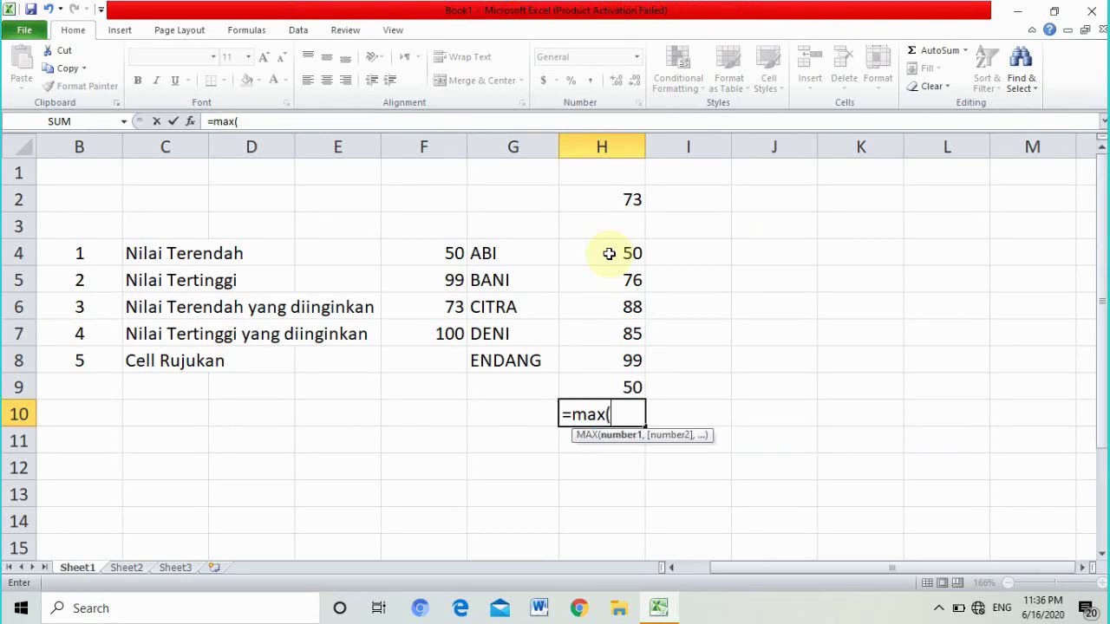
pyautogui.write('h4')
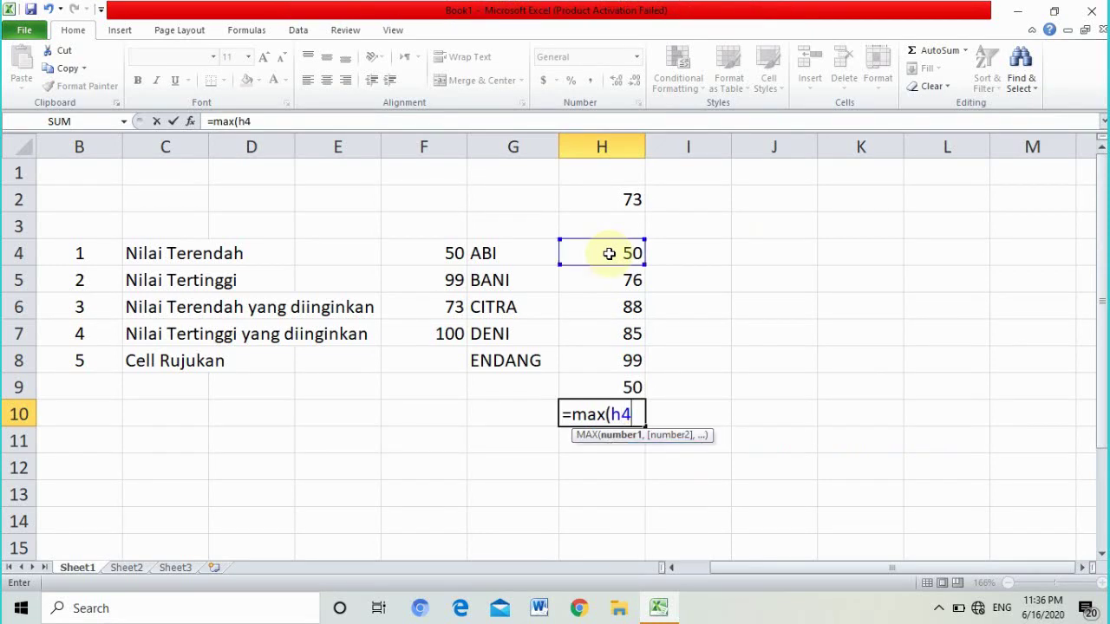
pyautogui.write(':h8')
pyautogui.write('h*')
pyautogui.press('BackSpace')
pyautogui.write('8')
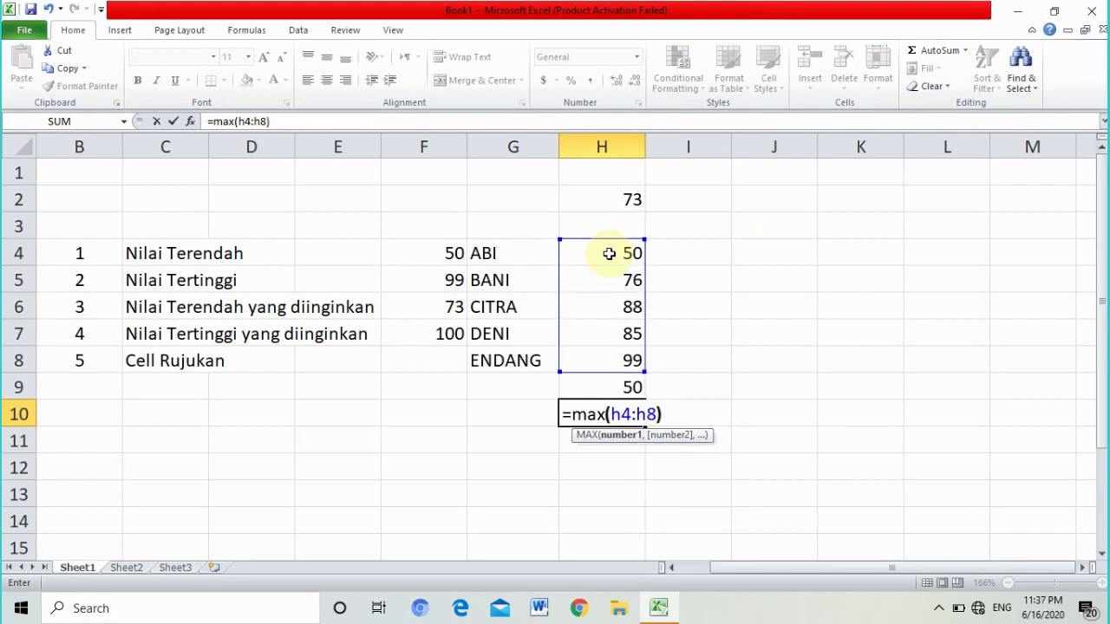
pyautogui.press('Return')
pyautogui.press('Up')
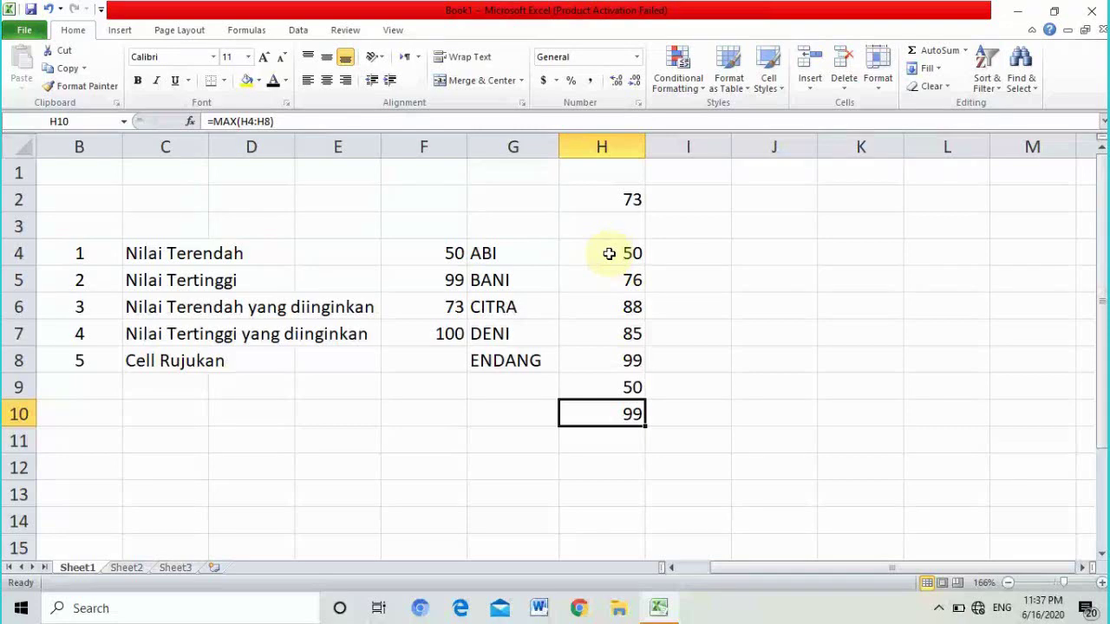
# Label G9 as TERENDAH and G10 as TERTINGGI
pyautogui.click(622, 384)
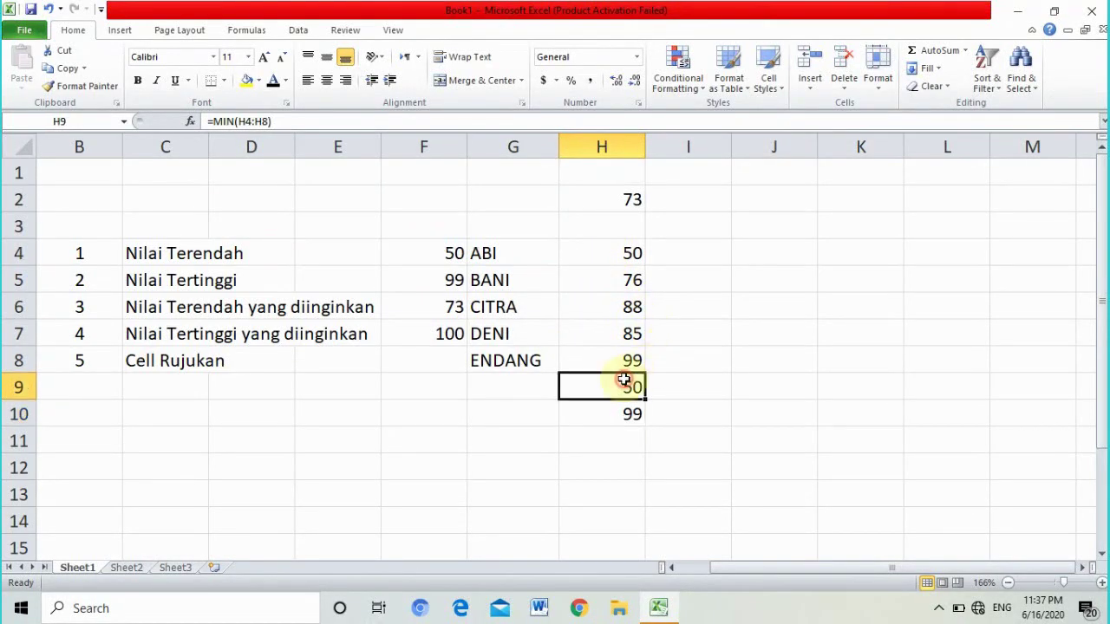
pyautogui.click(484, 389)
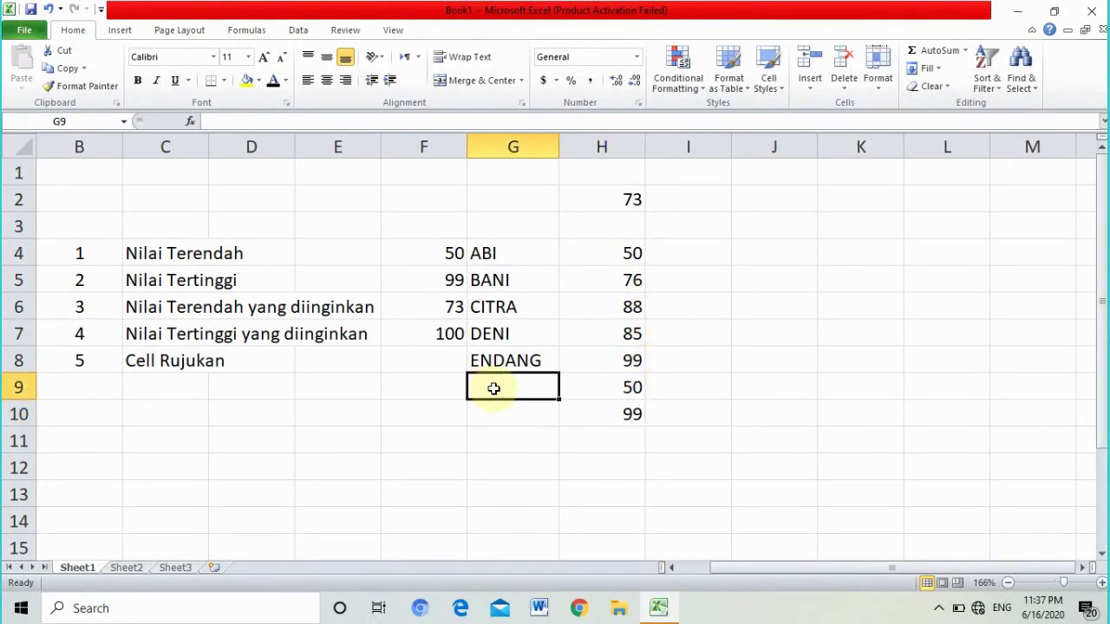
pyautogui.write('TER')
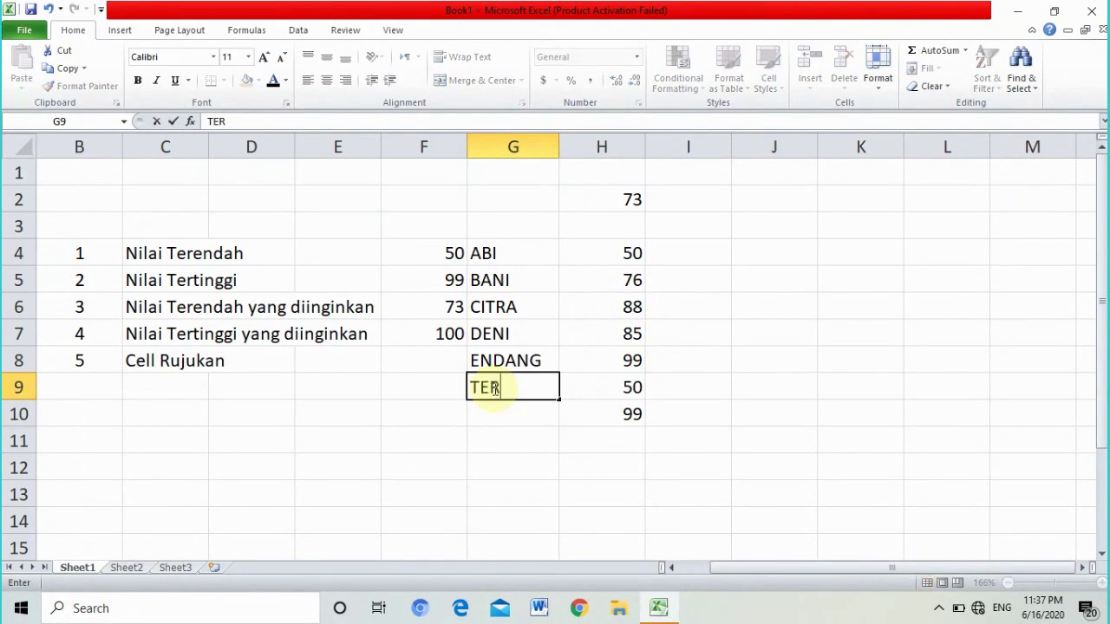
pyautogui.write('ENDAH')
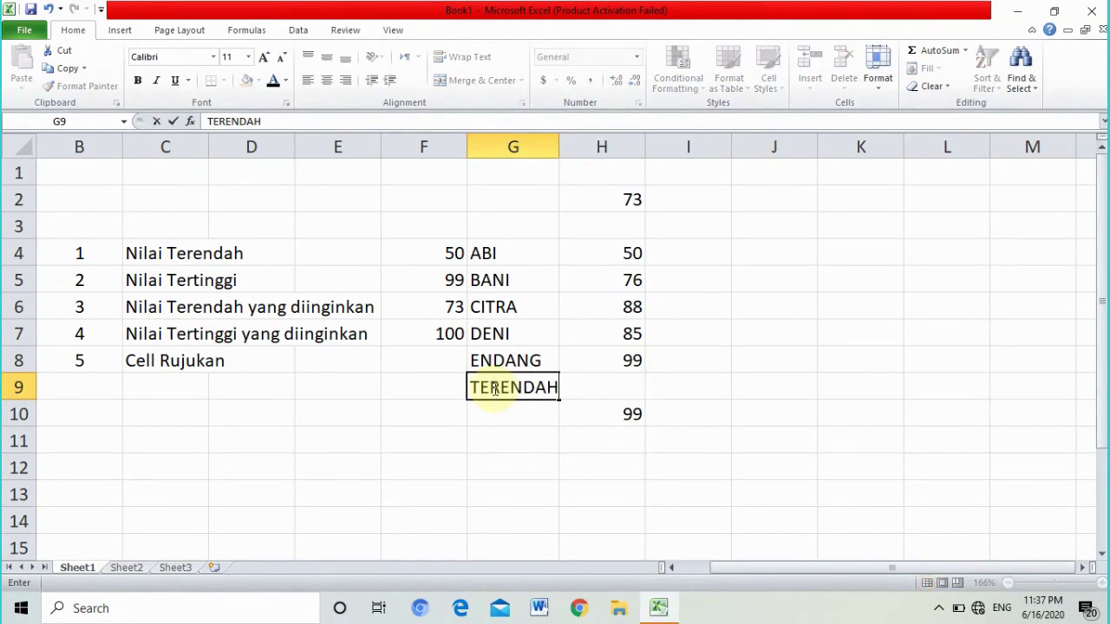
pyautogui.press('Return')
pyautogui.write('TERTI')
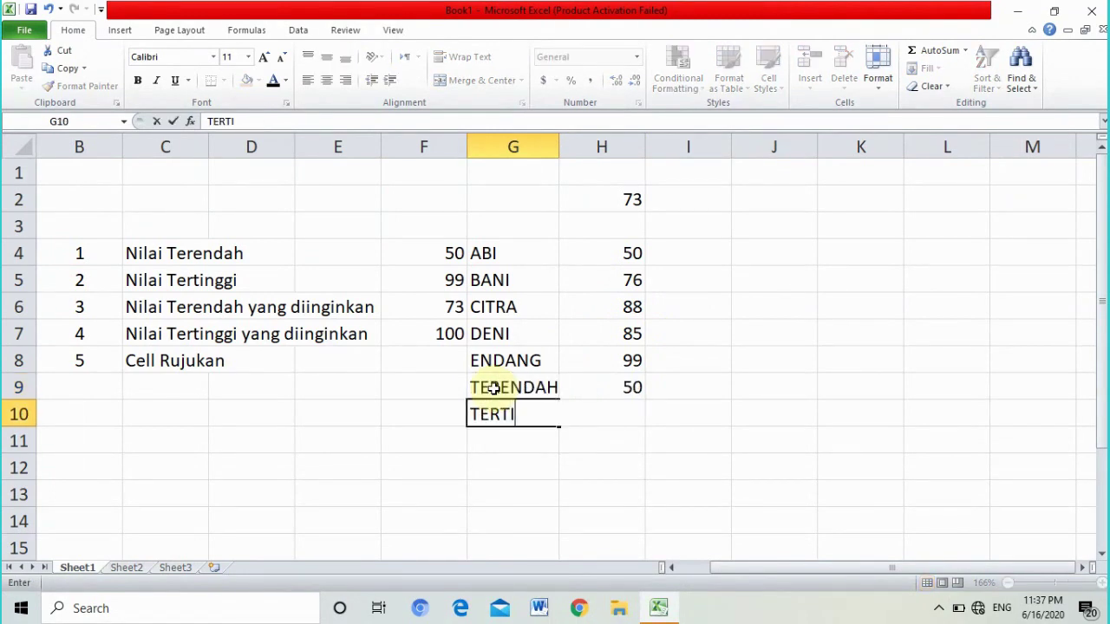
pyautogui.write('NGGI')
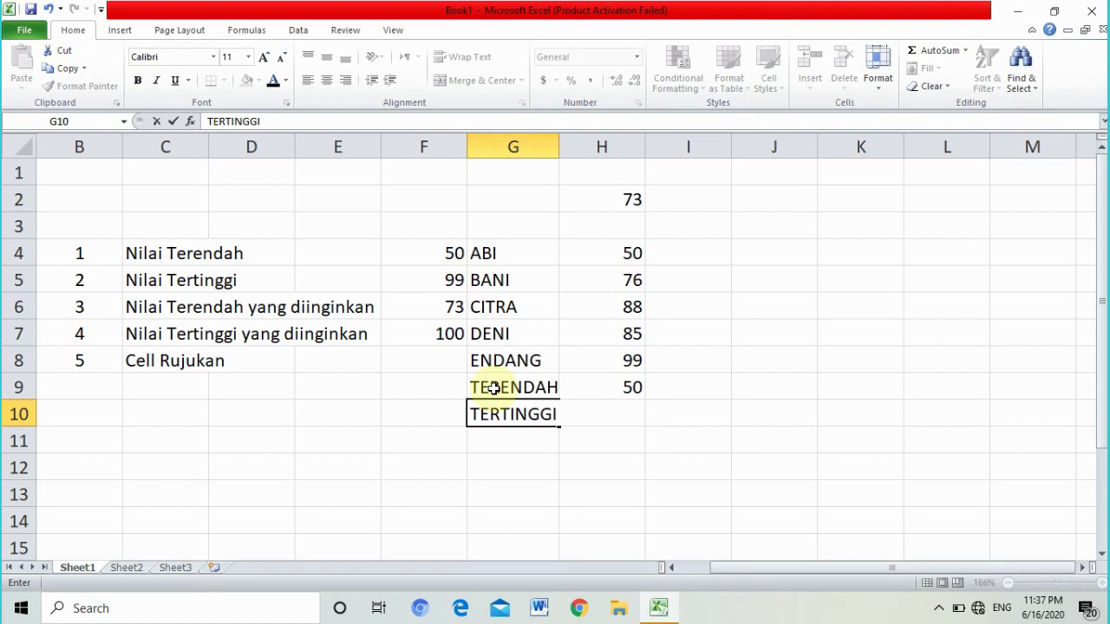
pyautogui.press('Return')
# Shade the G9:H10 block with yellow fill
pyautogui.click(605, 384)
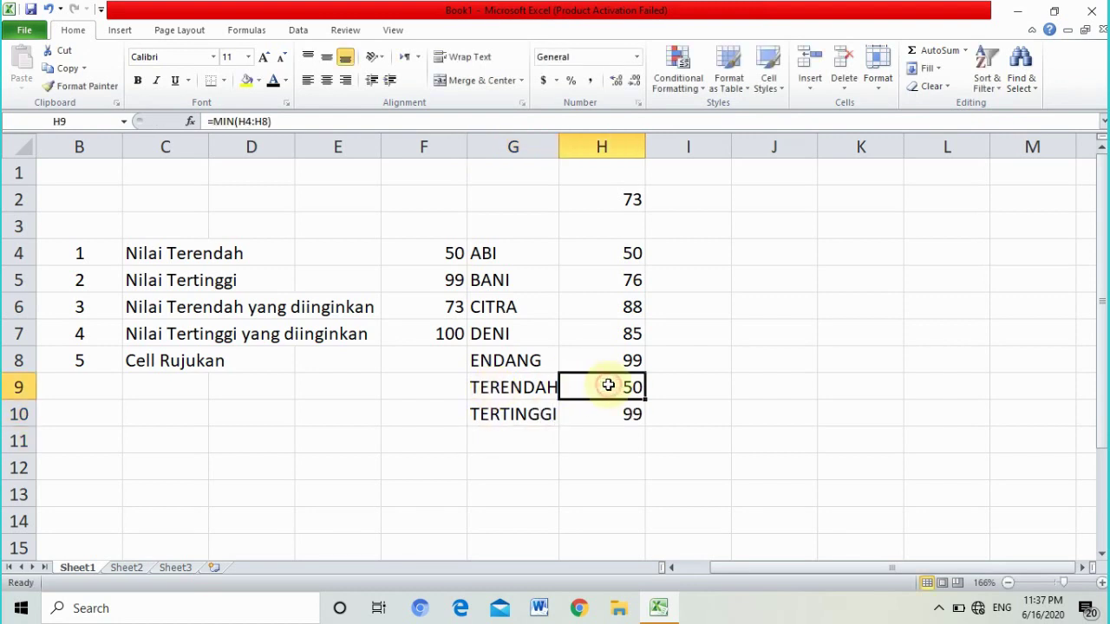
pyautogui.click(518, 388)
pyautogui.keyDown('shift'); pyautogui.click(590, 422); pyautogui.keyUp('shift')
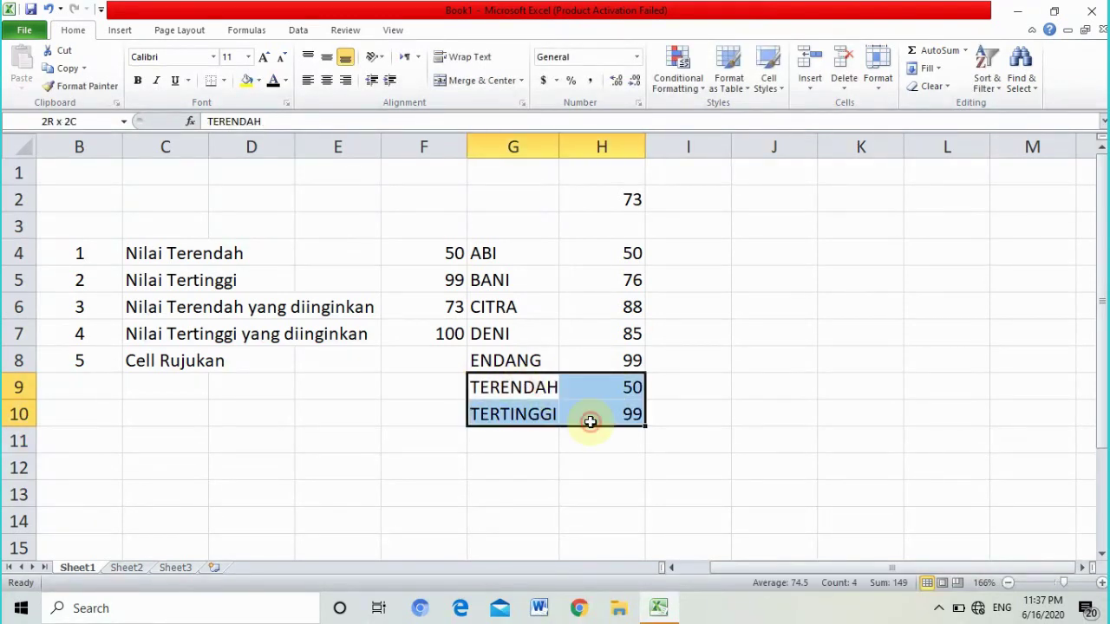
pyautogui.click(249, 79)
pyautogui.click(766, 307)
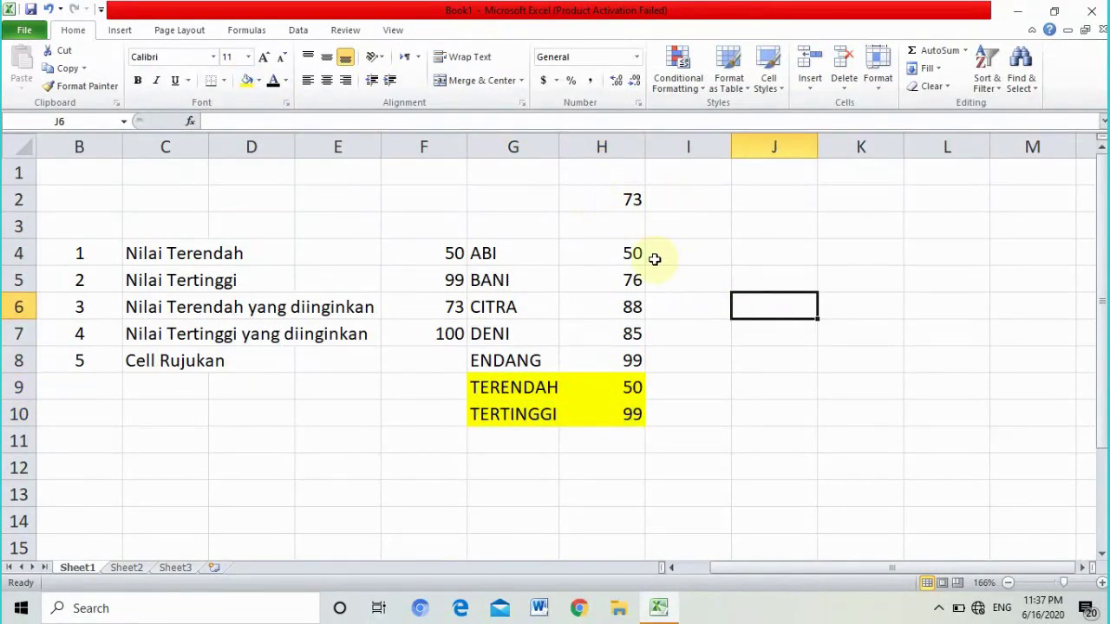
# Review each student's score in H4:H8 beside the empty I column
pyautogui.click(602, 252)
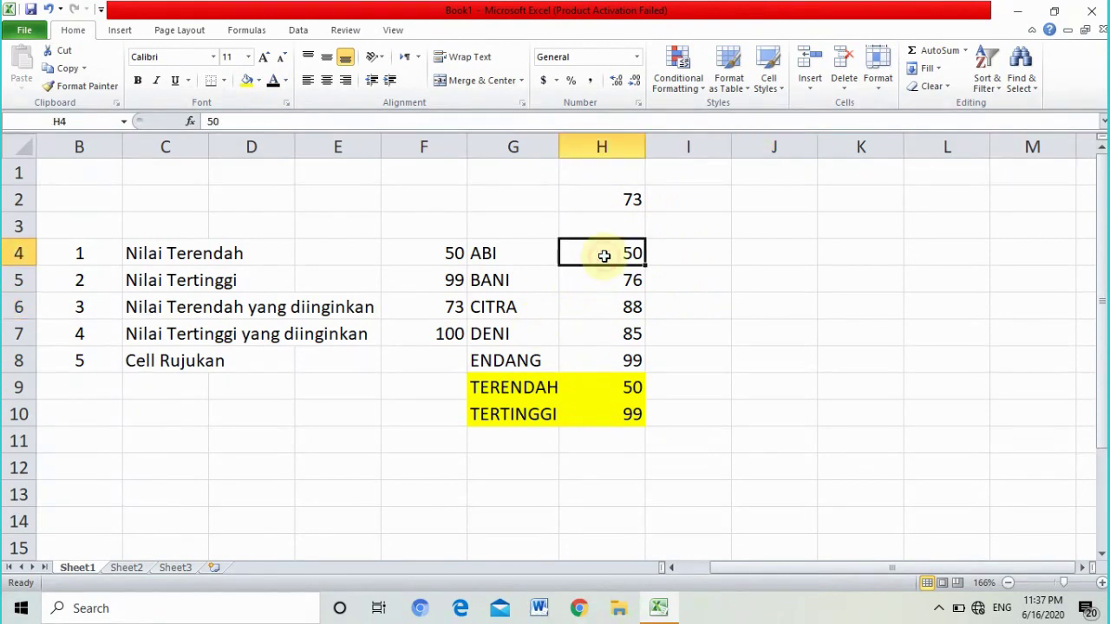
pyautogui.click(708, 248)
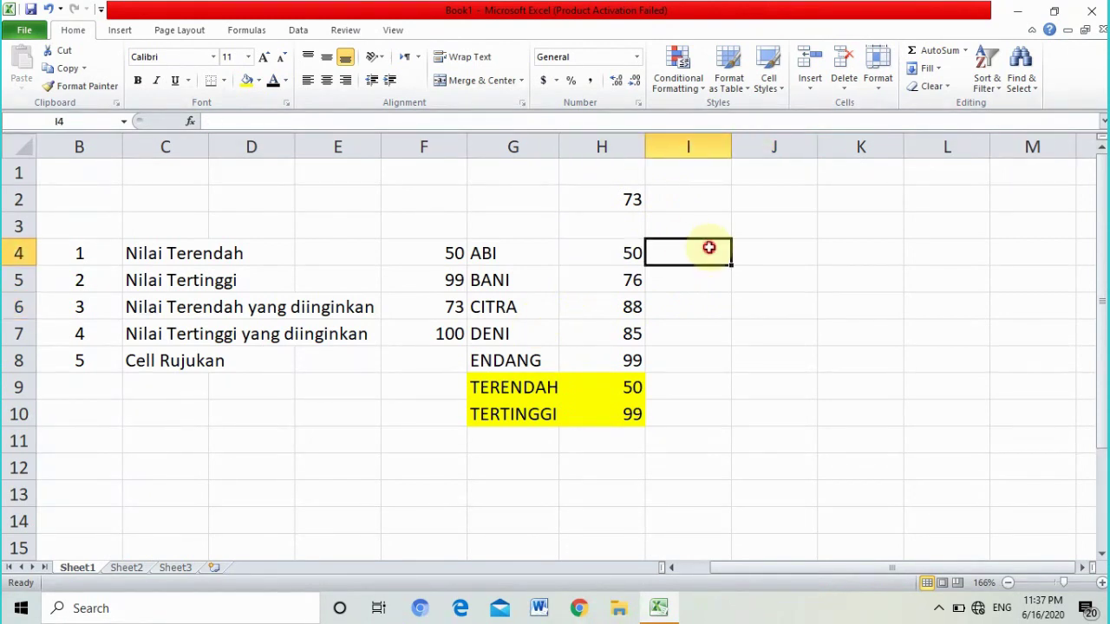
pyautogui.click(614, 254)
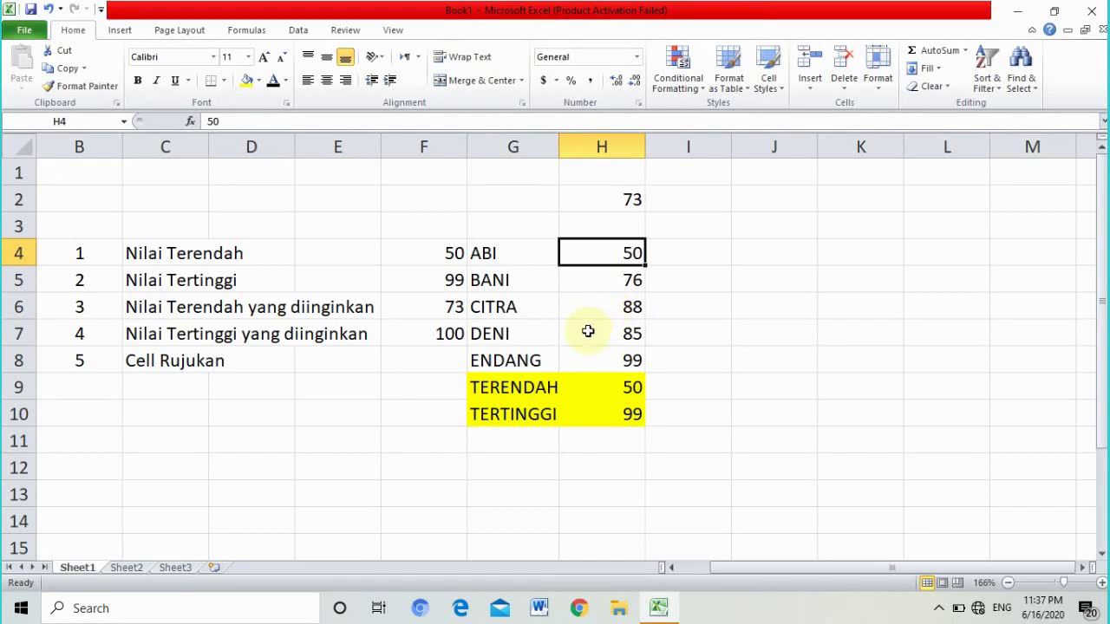
pyautogui.click(589, 337)
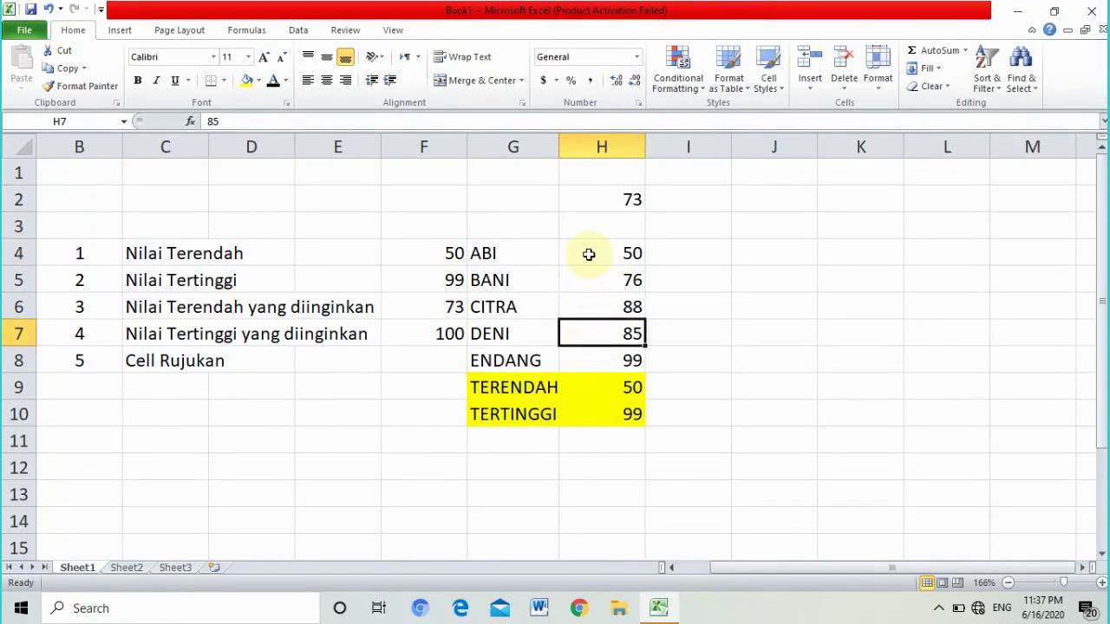
pyautogui.click(610, 356)
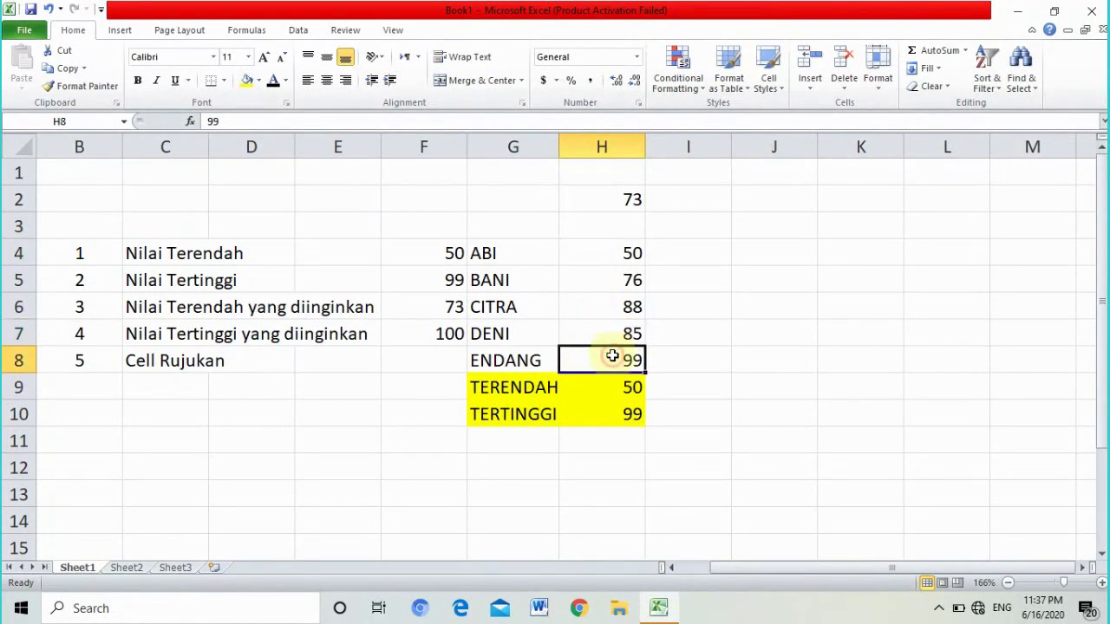
pyautogui.click(599, 247)
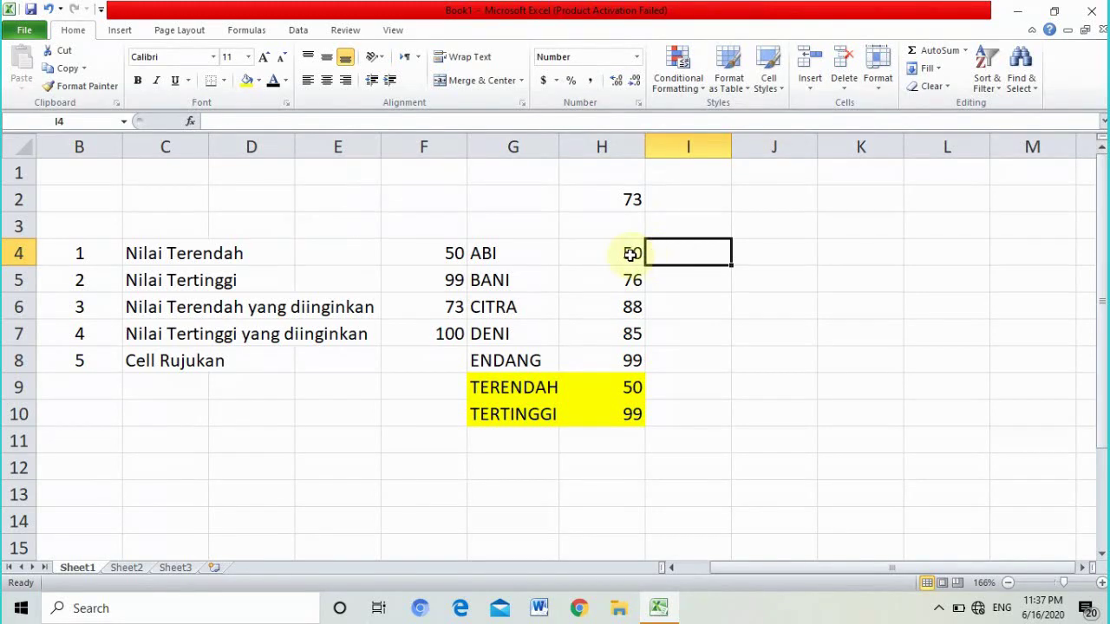
pyautogui.click(628, 251)
pyautogui.click(679, 264)
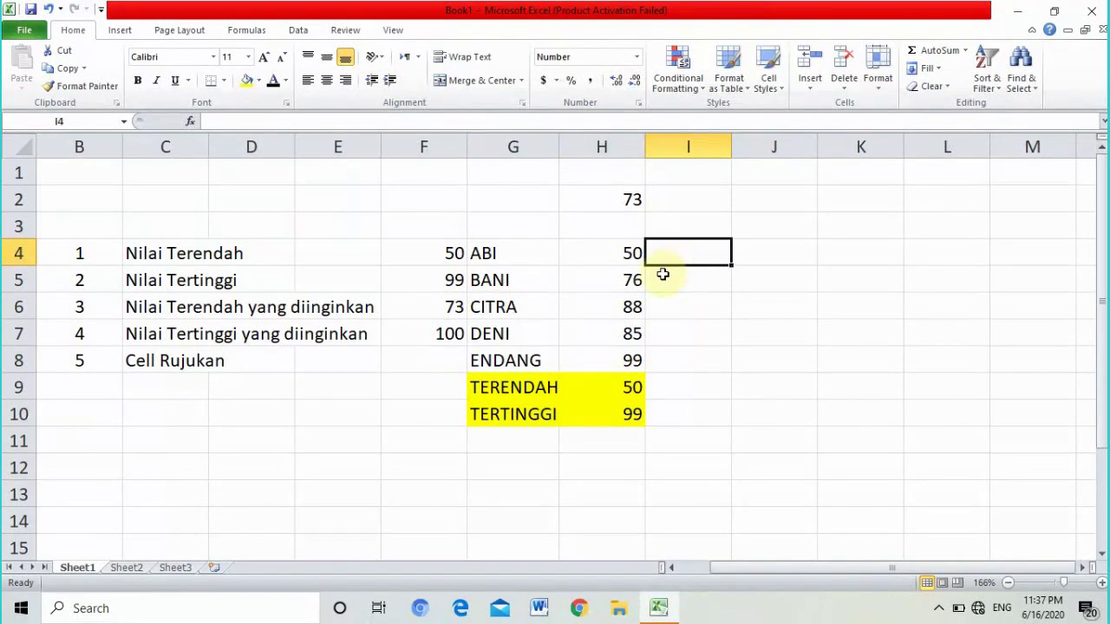
pyautogui.click(663, 273)
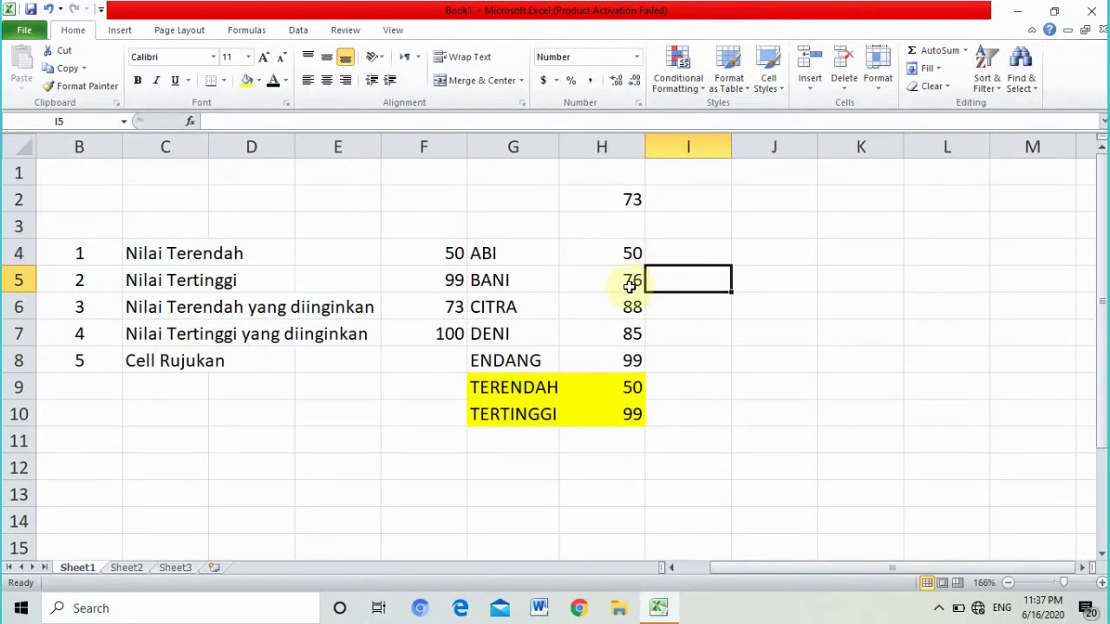
pyautogui.click(630, 281)
pyautogui.click(665, 291)
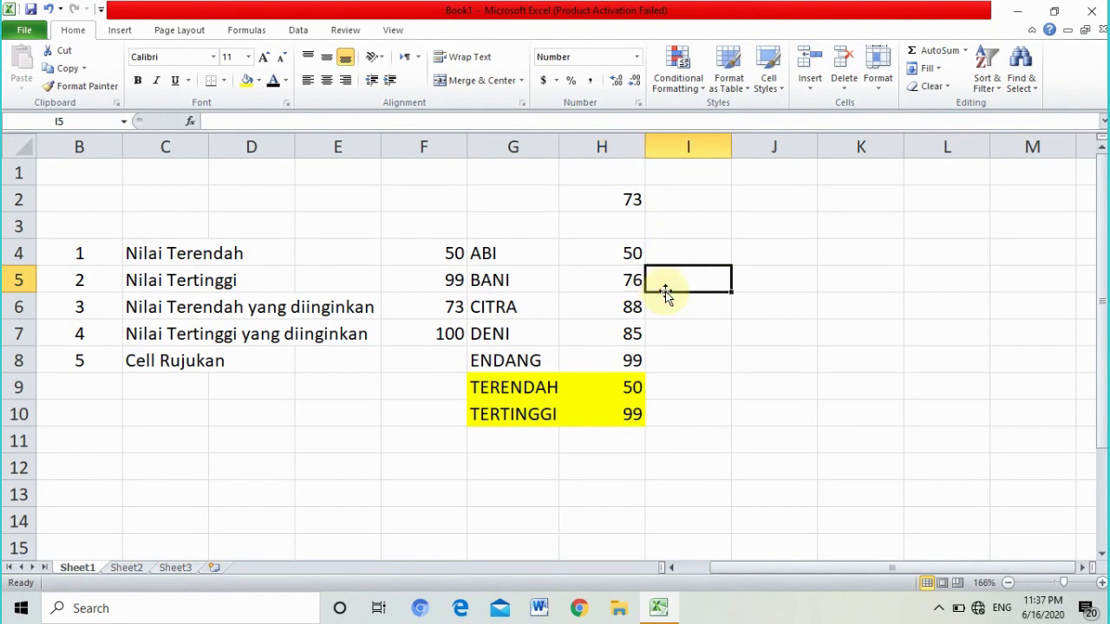
pyautogui.click(618, 310)
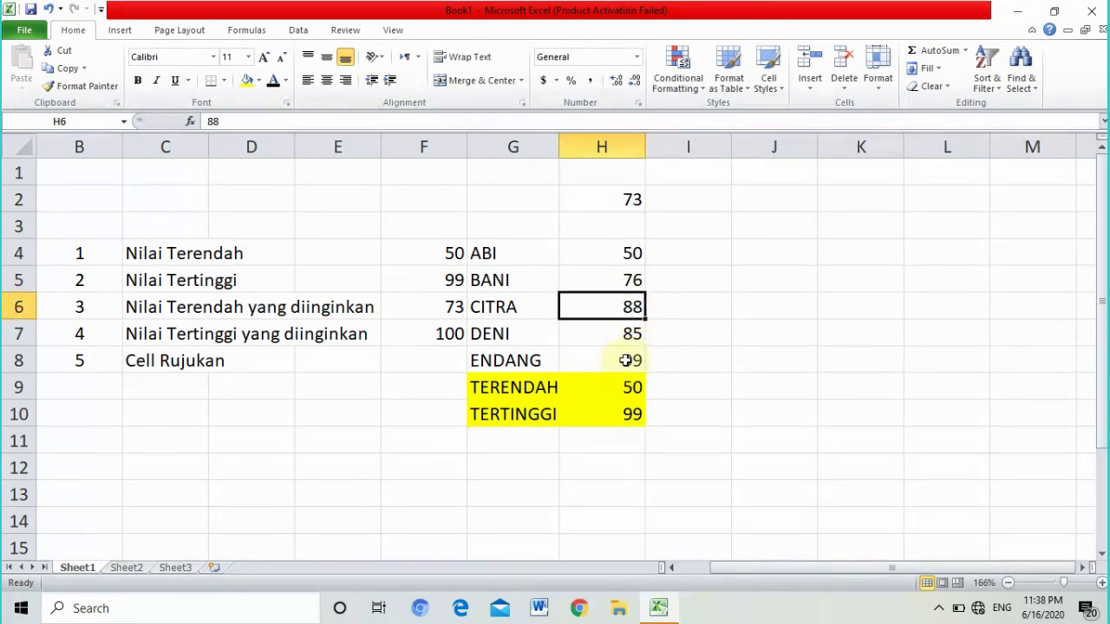
pyautogui.click(625, 361)
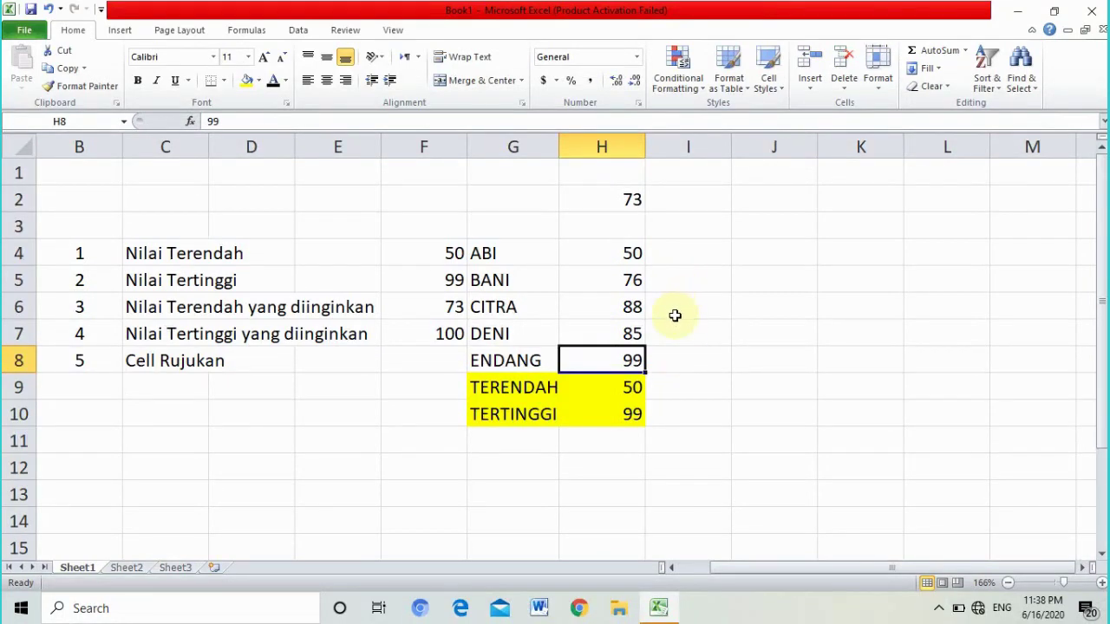
# Center column F's values 50, 99, 73 and 100, then select I4
pyautogui.click(439, 147)
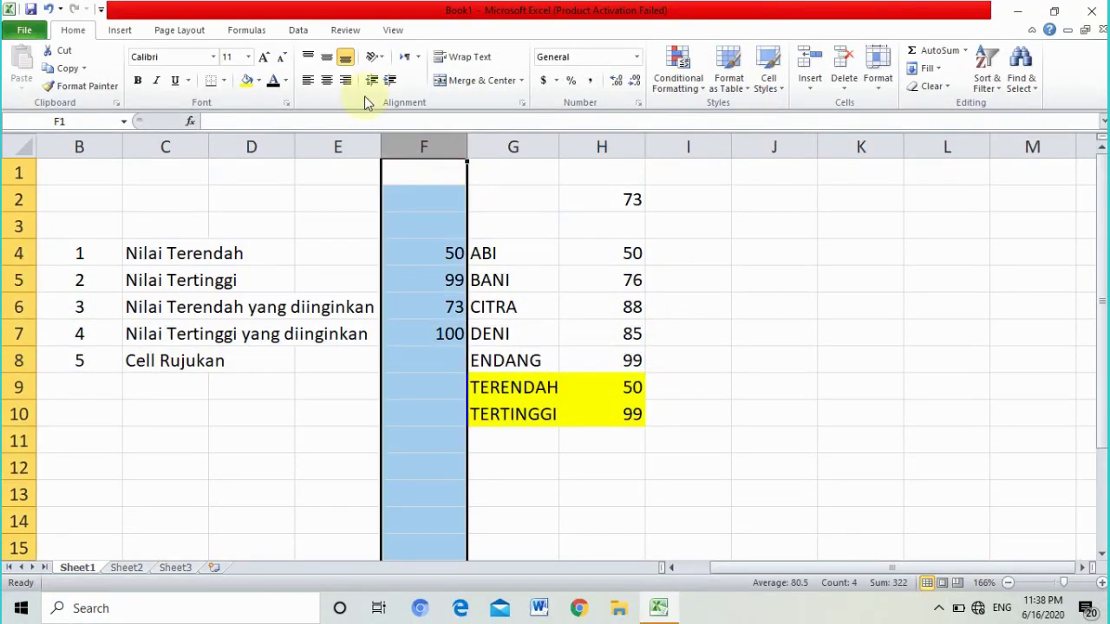
pyautogui.click(328, 81)
pyautogui.click(699, 416)
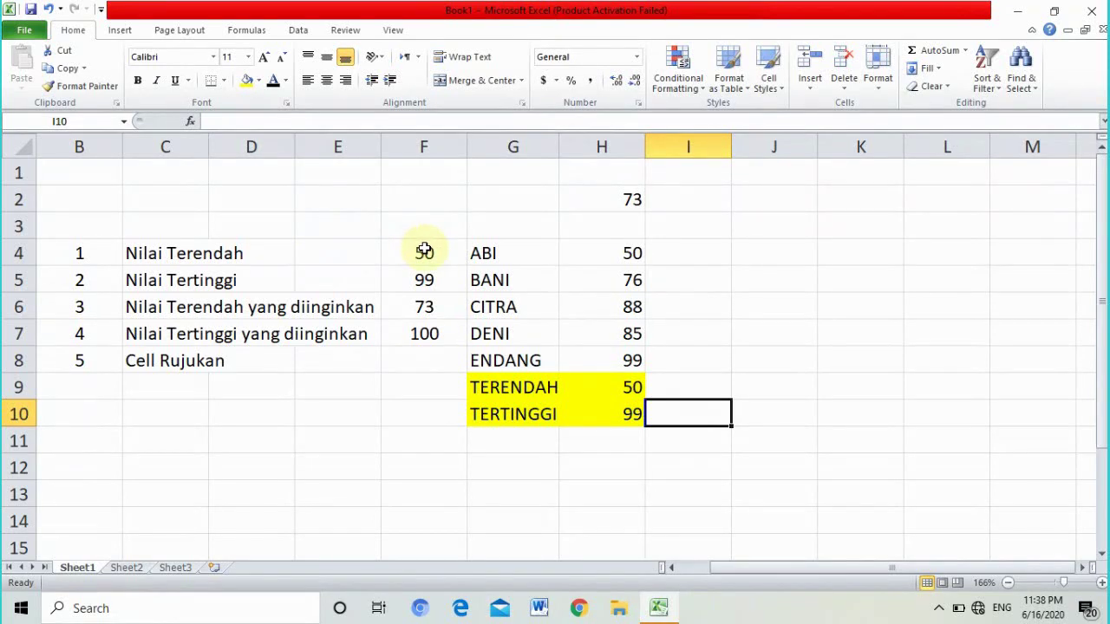
pyautogui.click(423, 281)
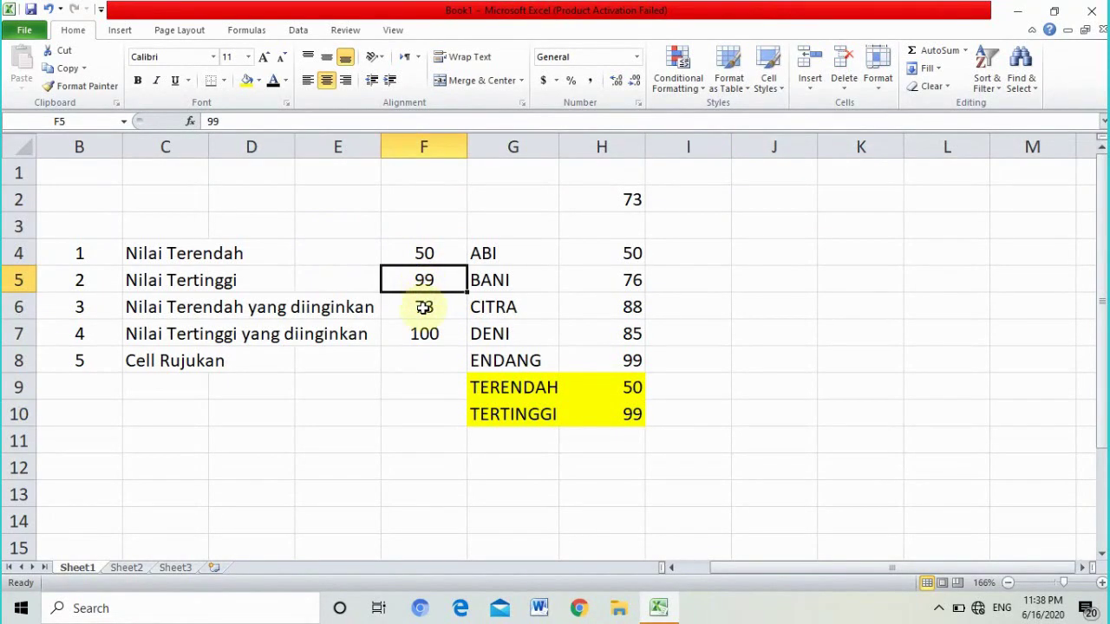
pyautogui.click(423, 309)
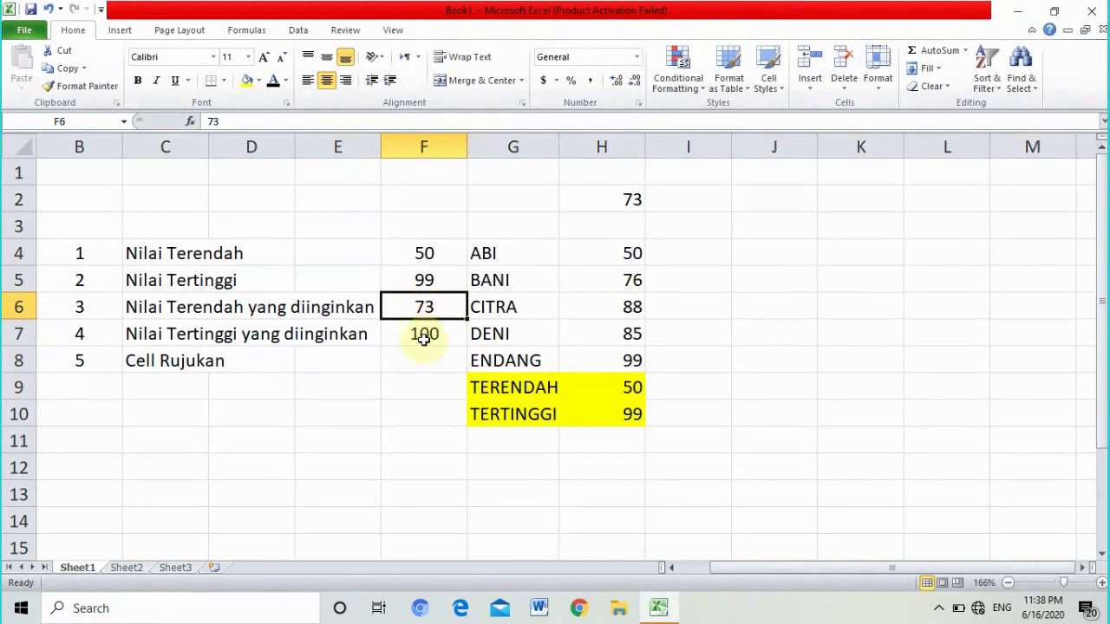
pyautogui.click(424, 339)
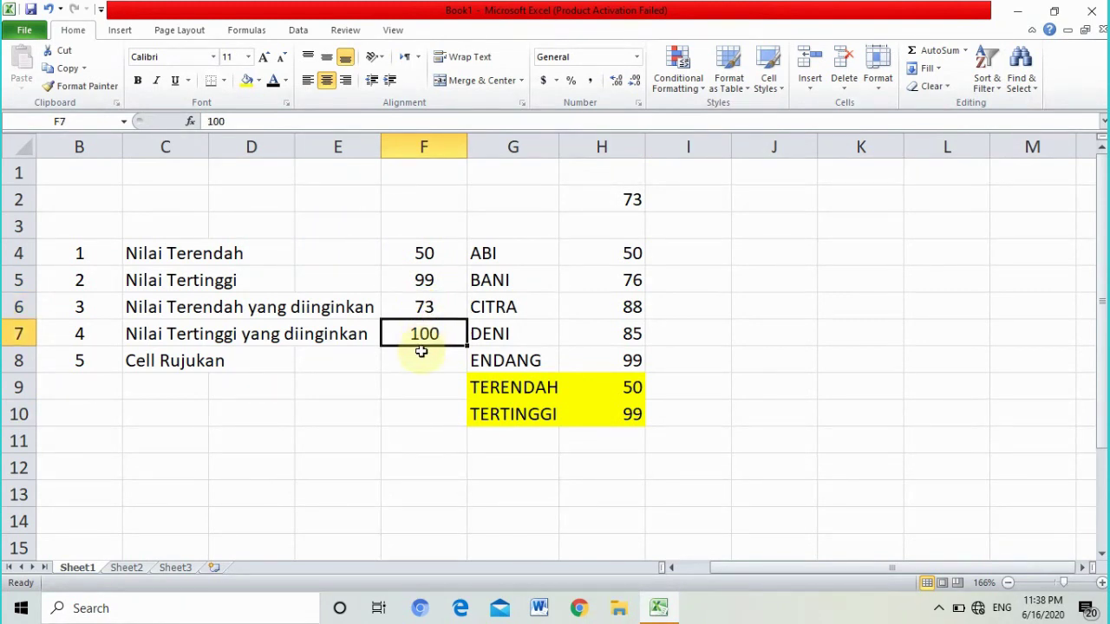
pyautogui.click(422, 359)
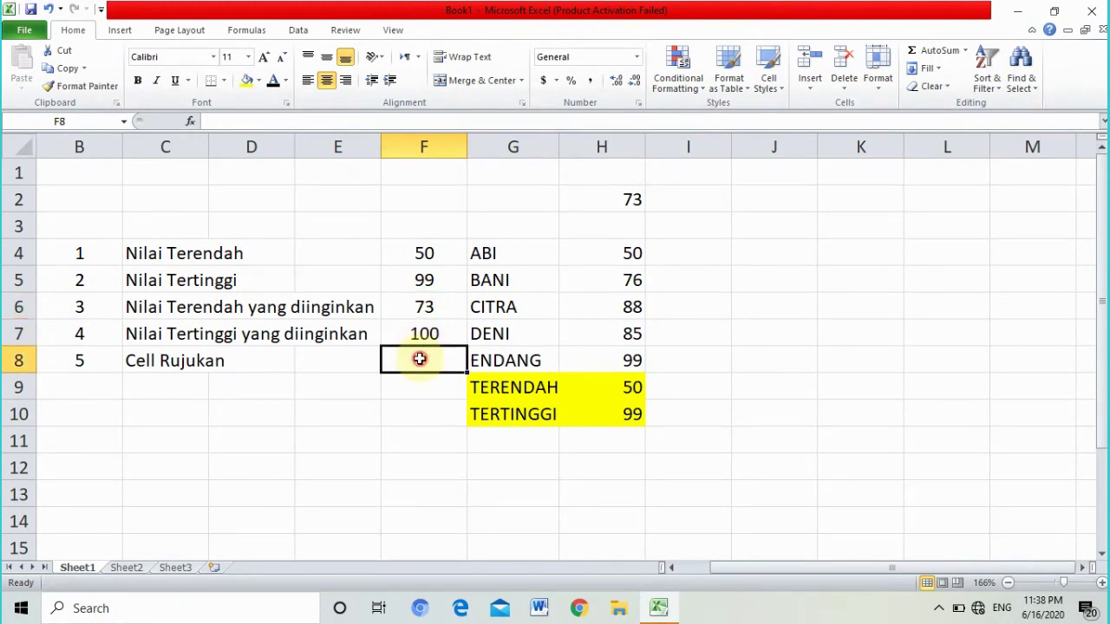
pyautogui.click(669, 253)
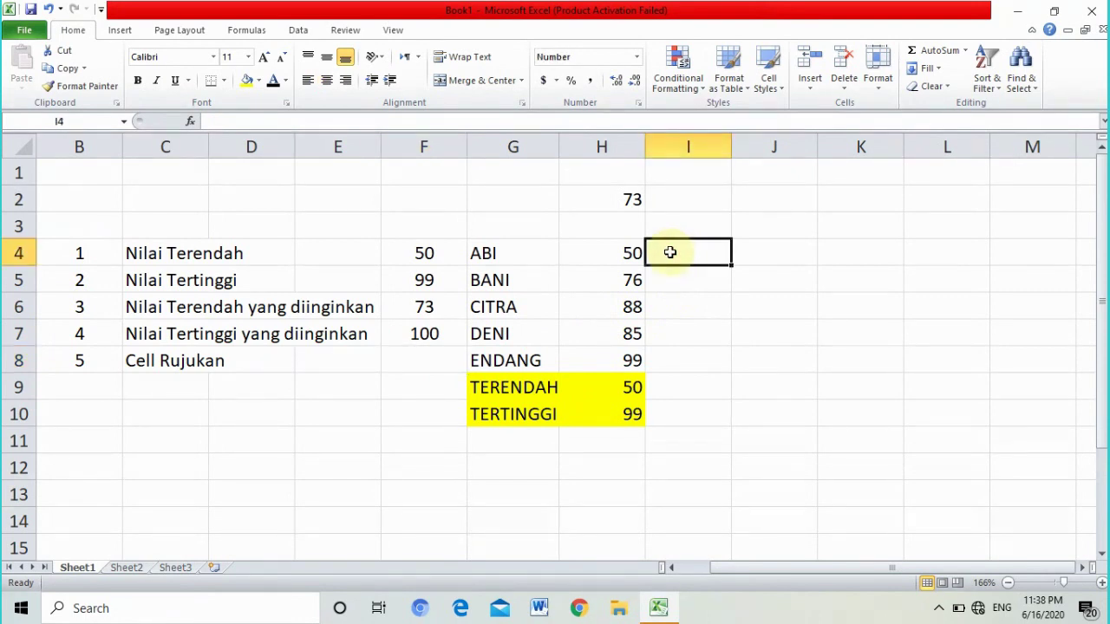
# Start the I4 formula as =73+((H4-50)/(, picking H4 as the score reference
pyautogui.write('=')
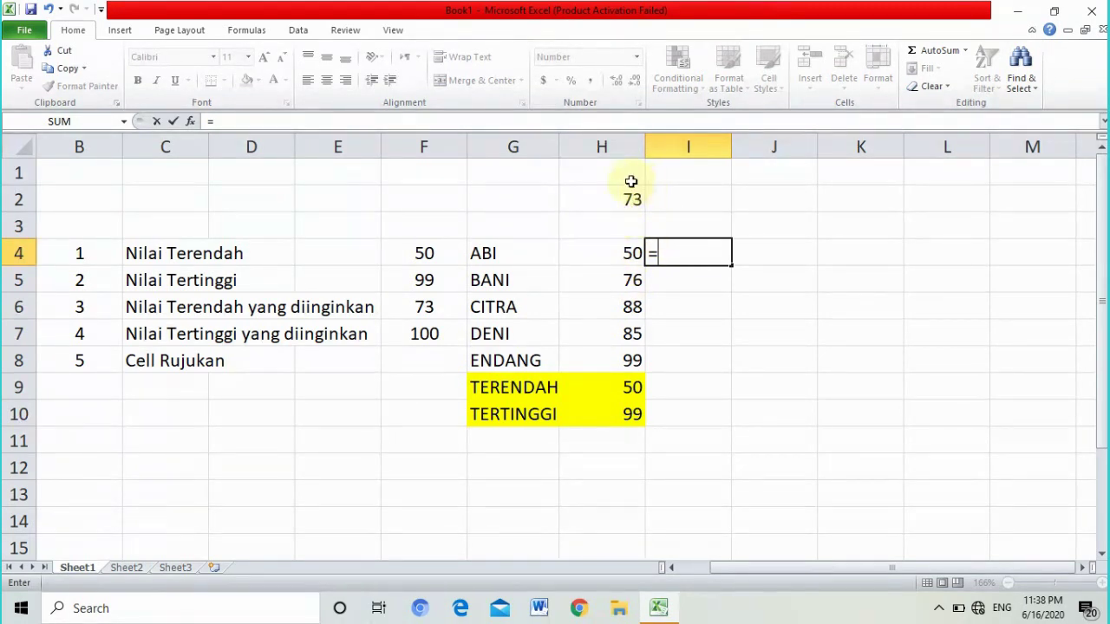
pyautogui.write('73')
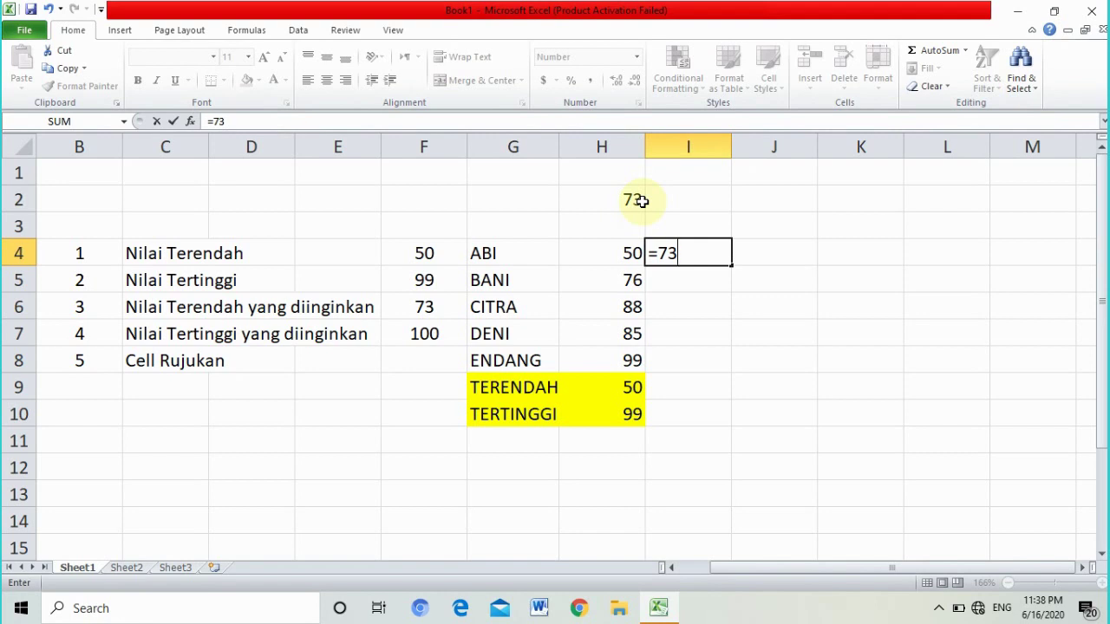
pyautogui.write('+')
pyautogui.write('((')
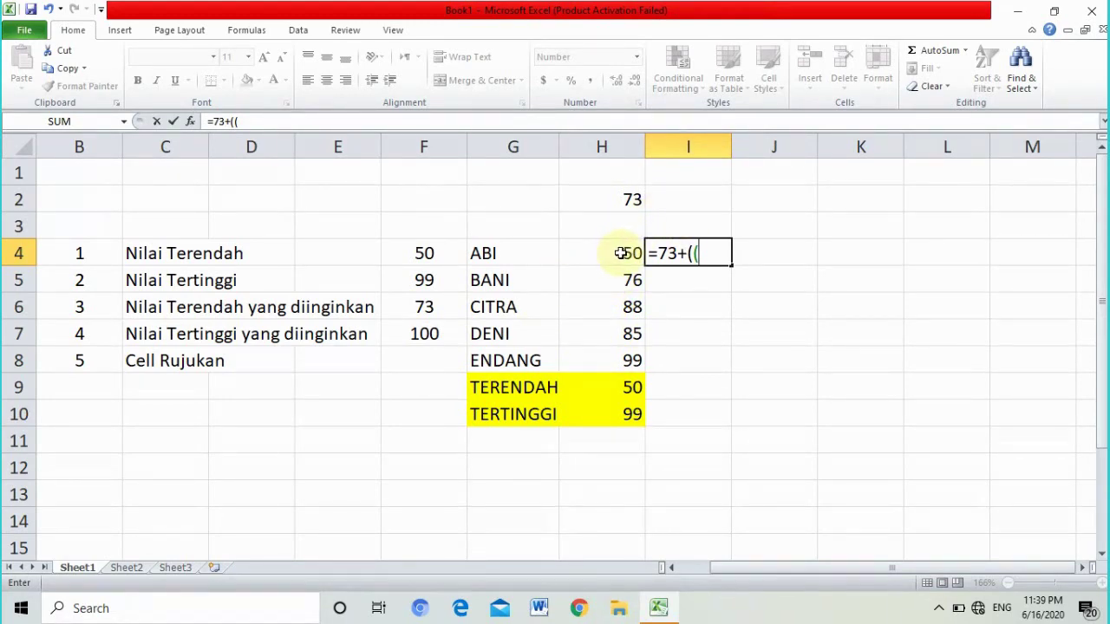
pyautogui.click(621, 253)
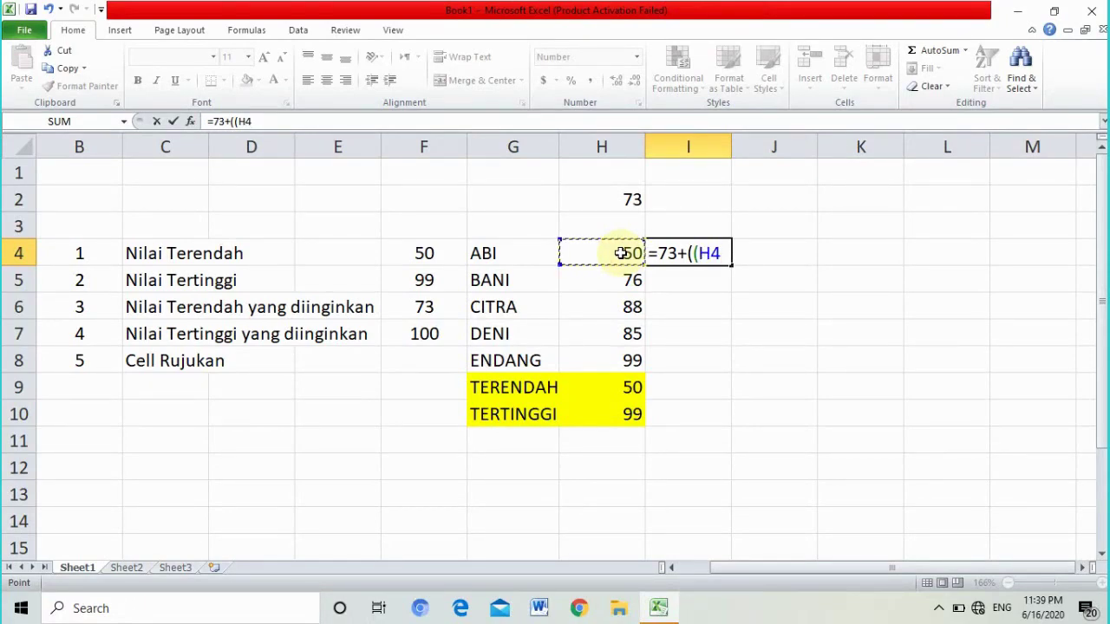
pyautogui.write('-')
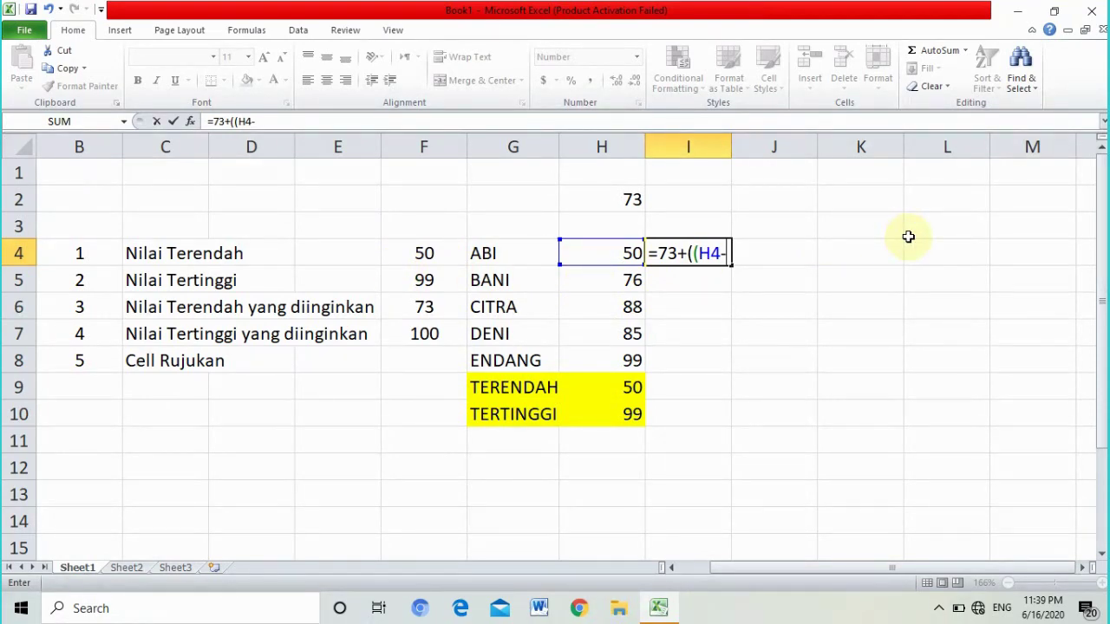
pyautogui.write('50')
pyautogui.write(')')
pyautogui.write('/')
pyautogui.write('(')
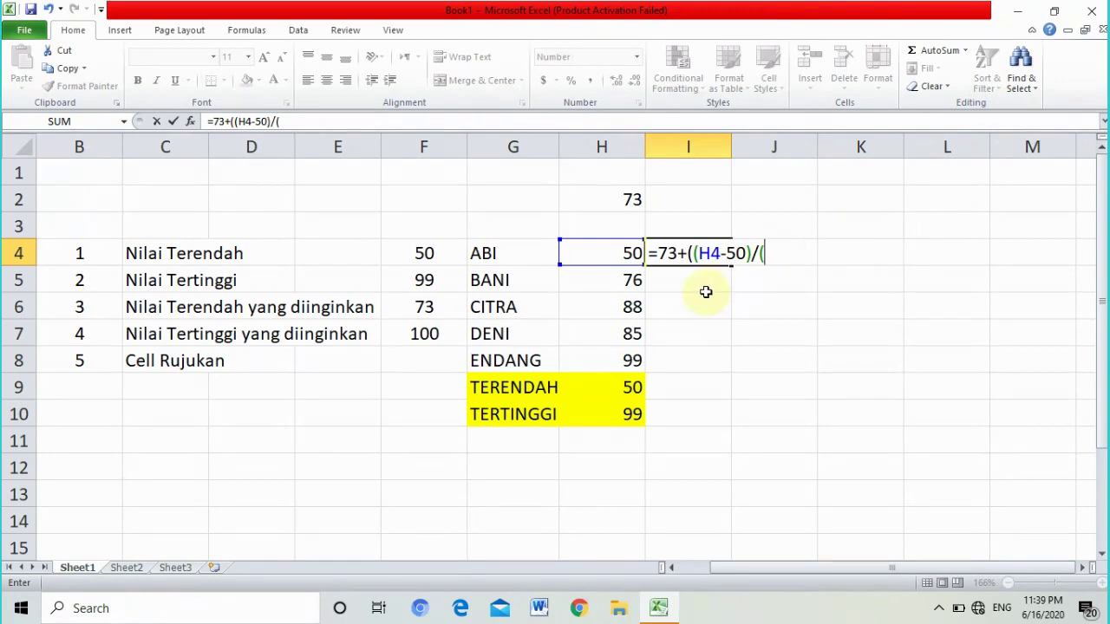
# Complete I4 as =73+((H4-50)/(99-50)*(100-73)) and enter it, giving 73
pyautogui.write('99-')
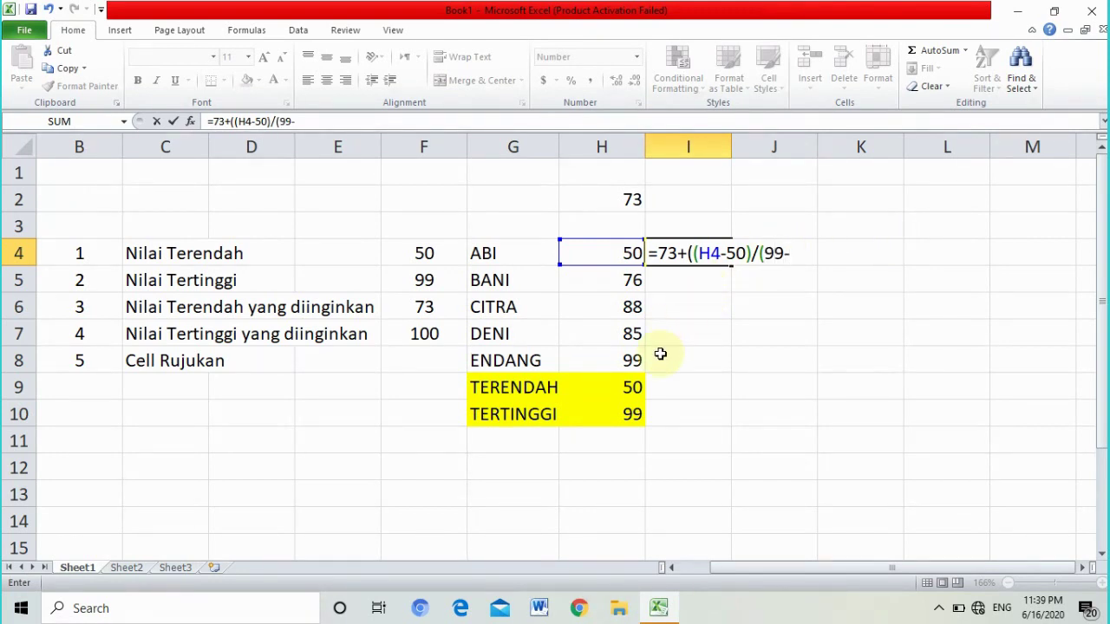
pyautogui.write('5')
pyautogui.write('0')
pyautogui.write(')*')
pyautogui.write('(')
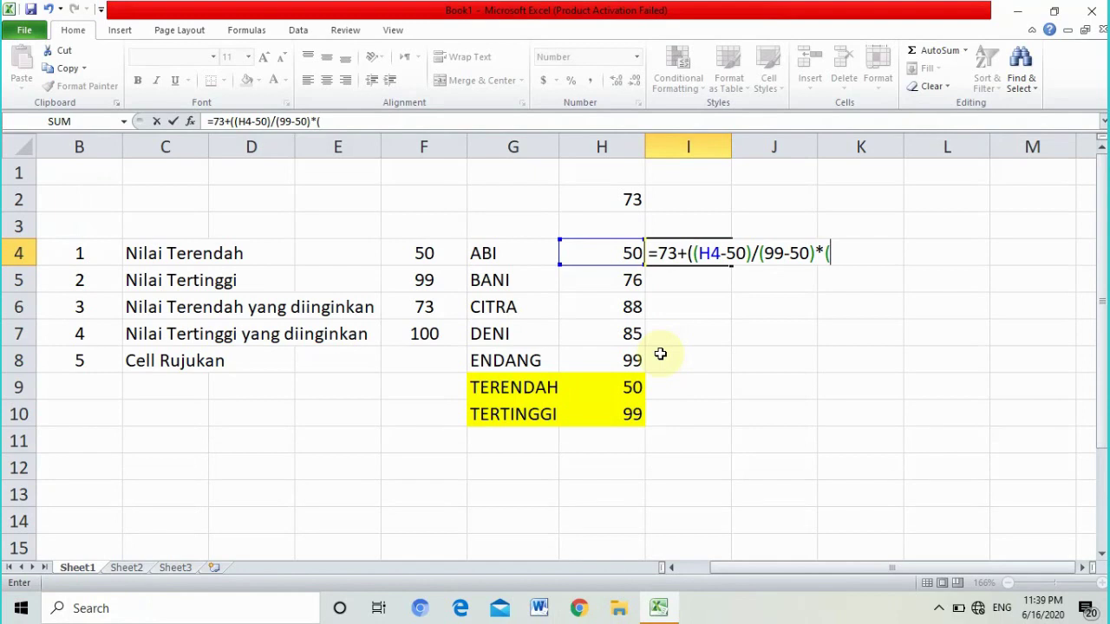
pyautogui.write('100')
pyautogui.write('-')
pyautogui.write('73')
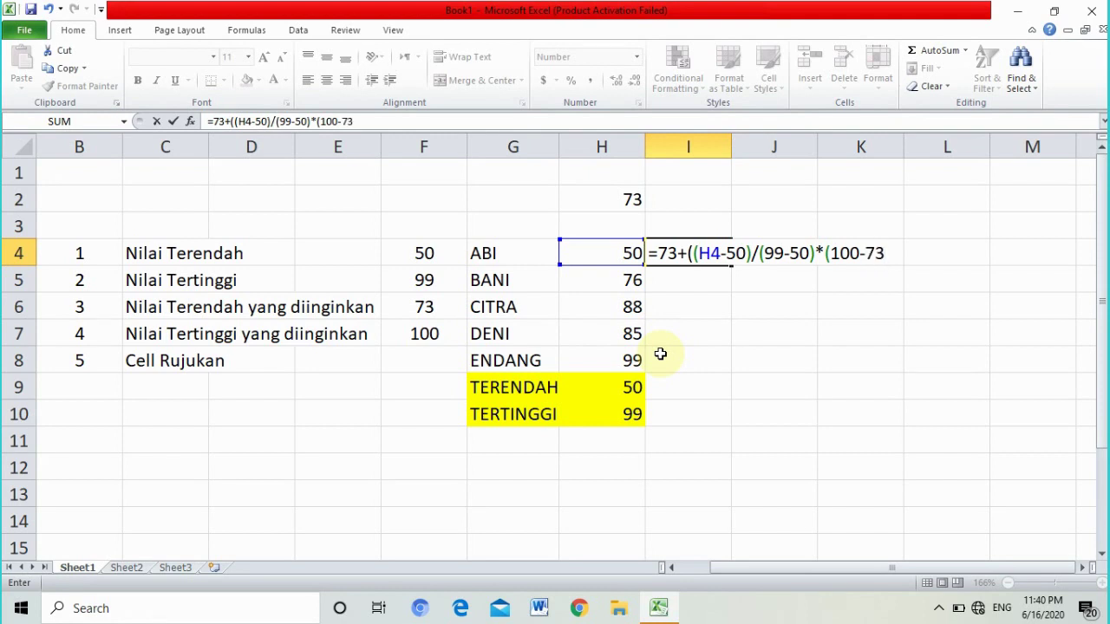
pyautogui.write(')')
pyautogui.write(')')
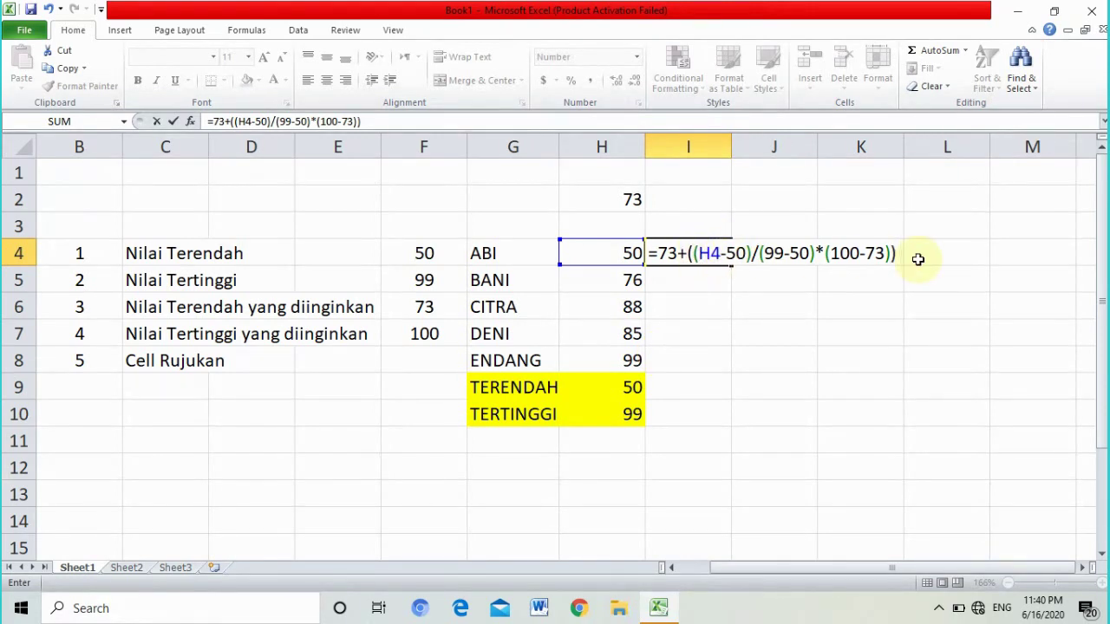
pyautogui.press('Return')
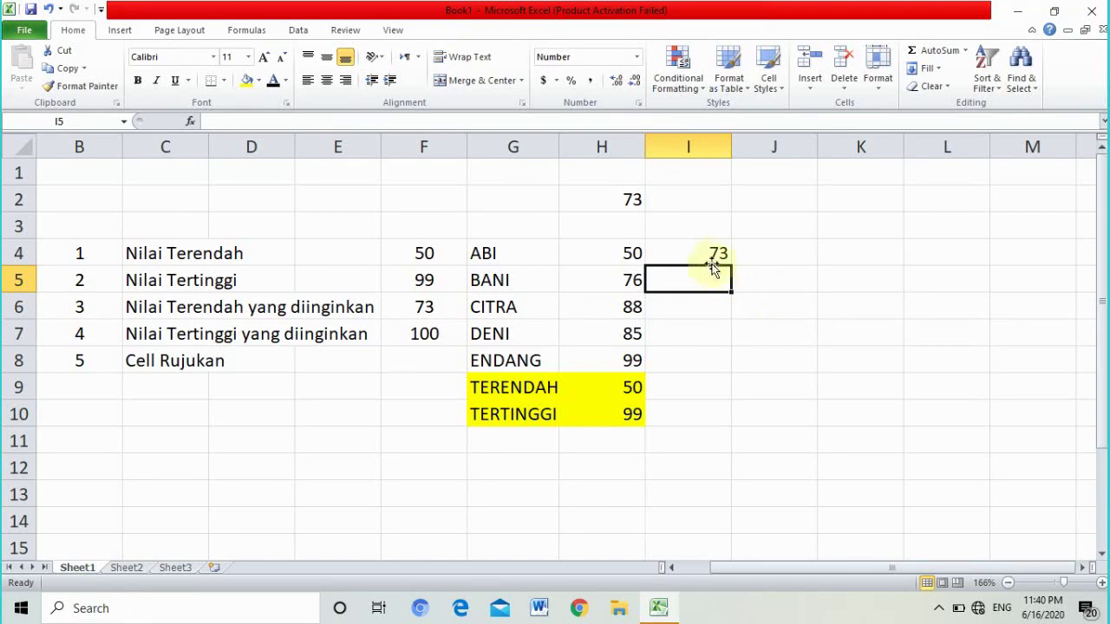
# Fill the I4 rescaling formula down through I8
pyautogui.click(710, 253)
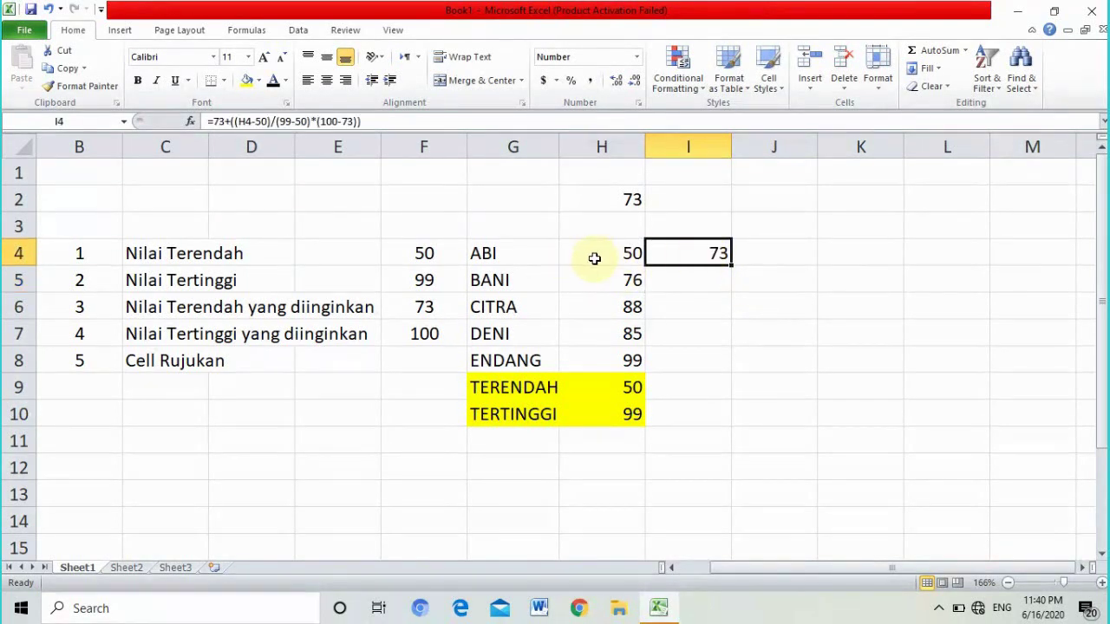
pyautogui.click(624, 252)
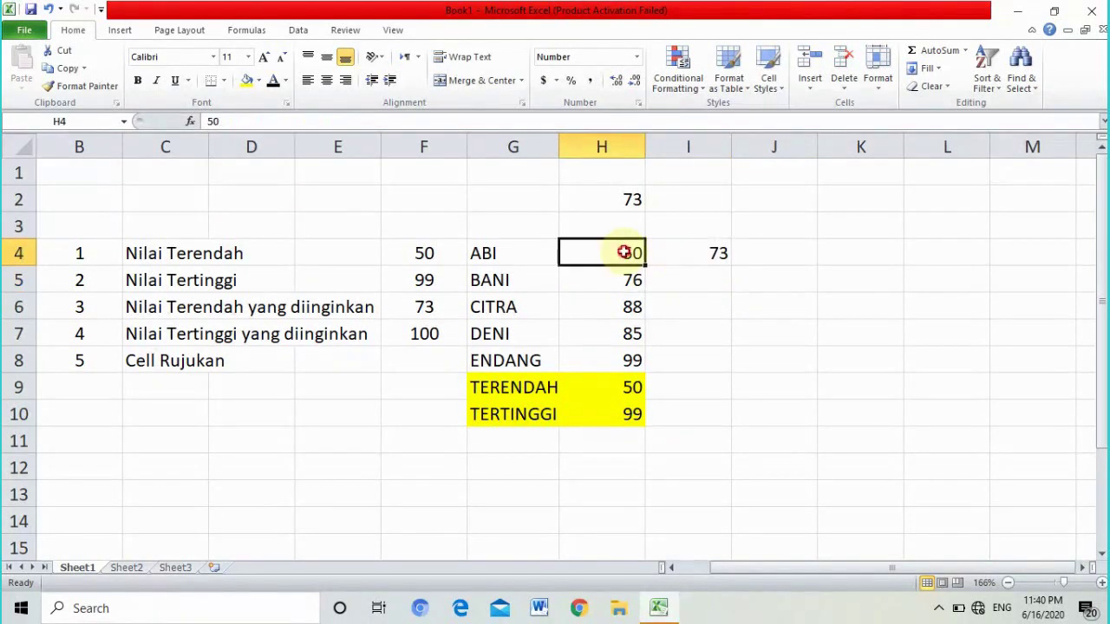
pyautogui.click(693, 255)
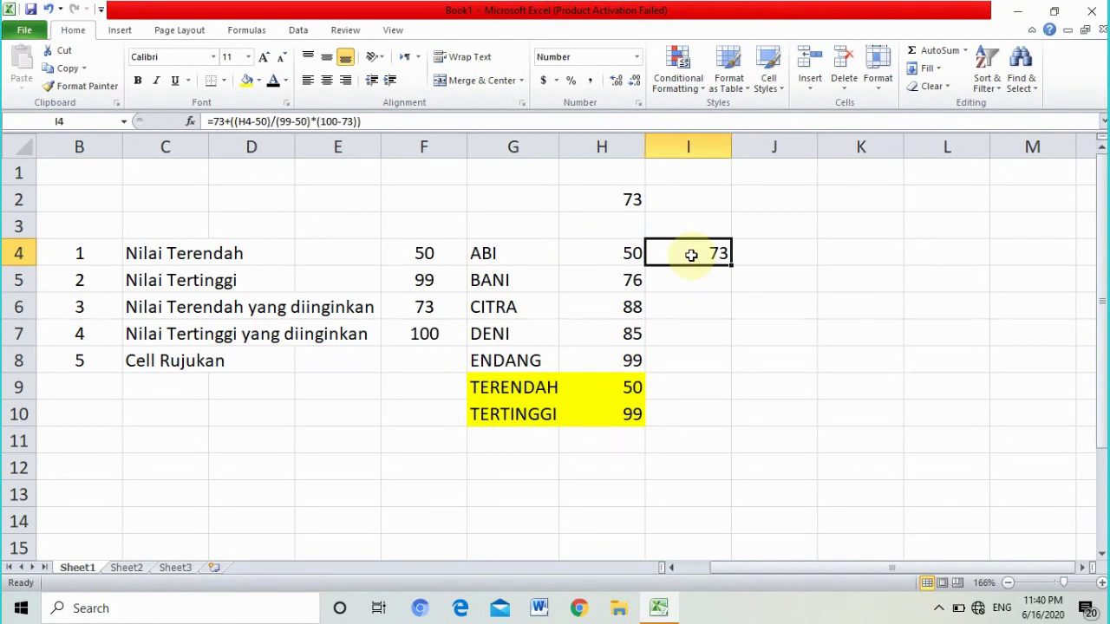
pyautogui.click(629, 279)
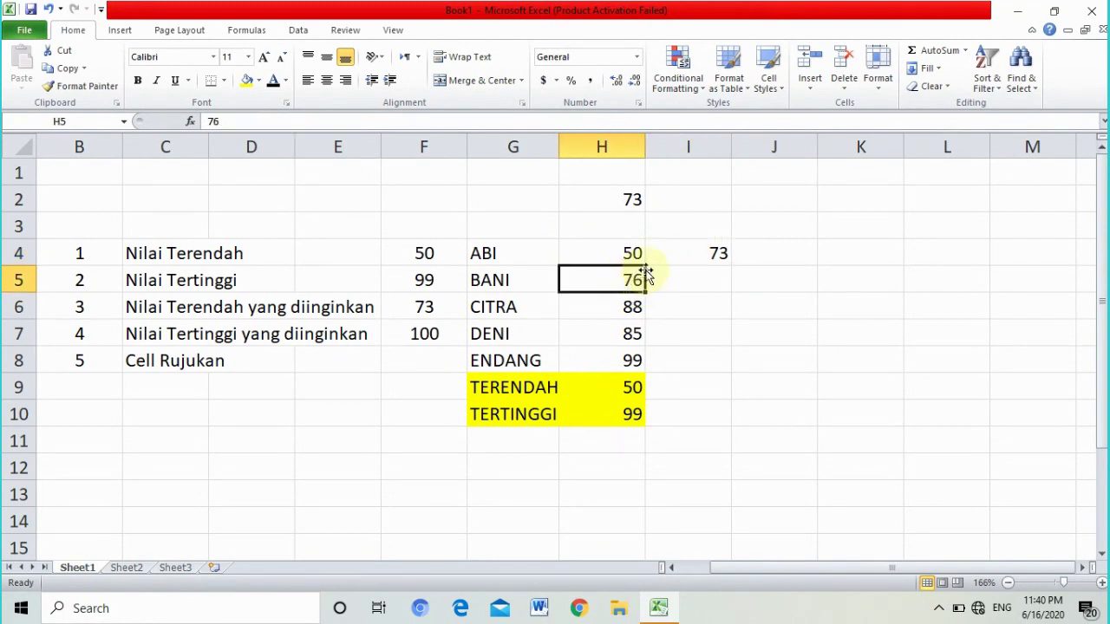
pyautogui.click(662, 258)
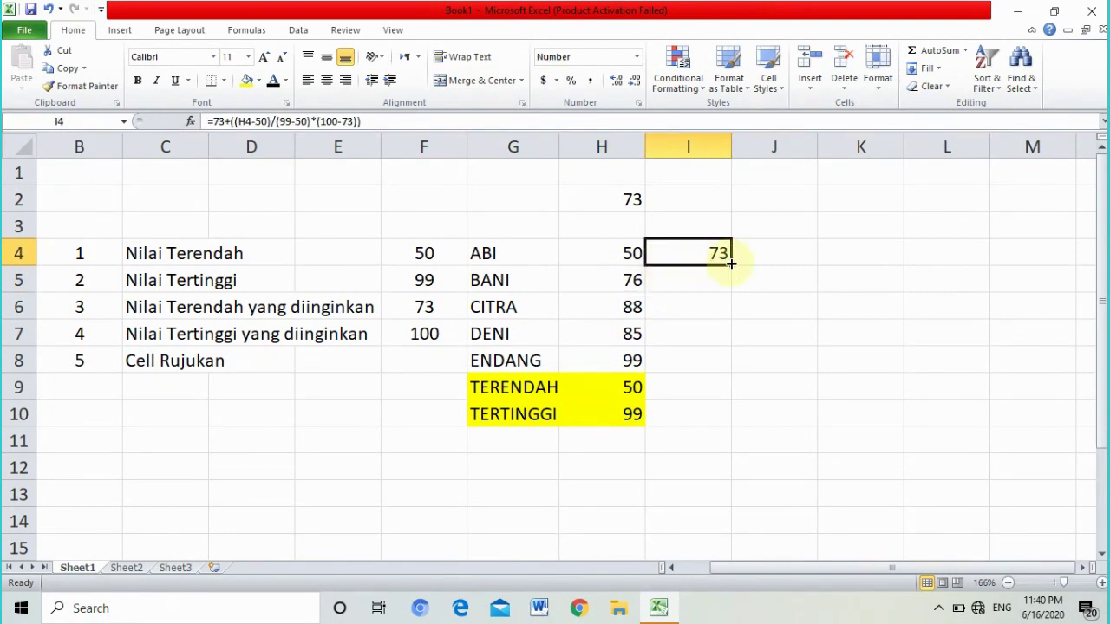
pyautogui.moveTo(731, 266); pyautogui.dragTo(719, 367)
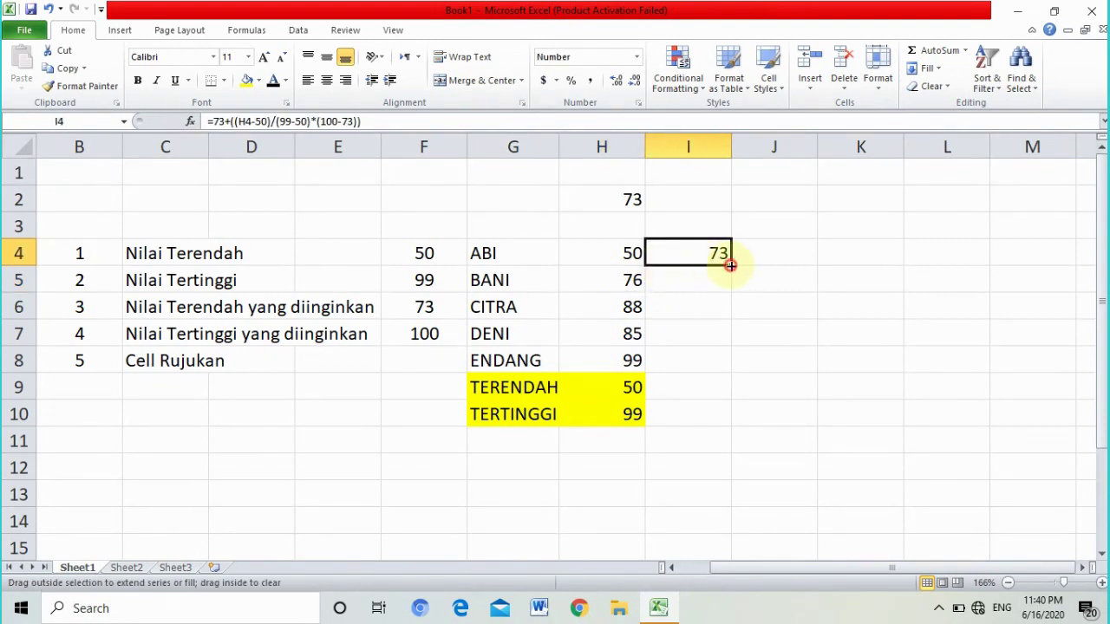
# Compare the rescaled values 87, 94, 92 and 100 in I5:I8 with the original scores
pyautogui.click(755, 350)
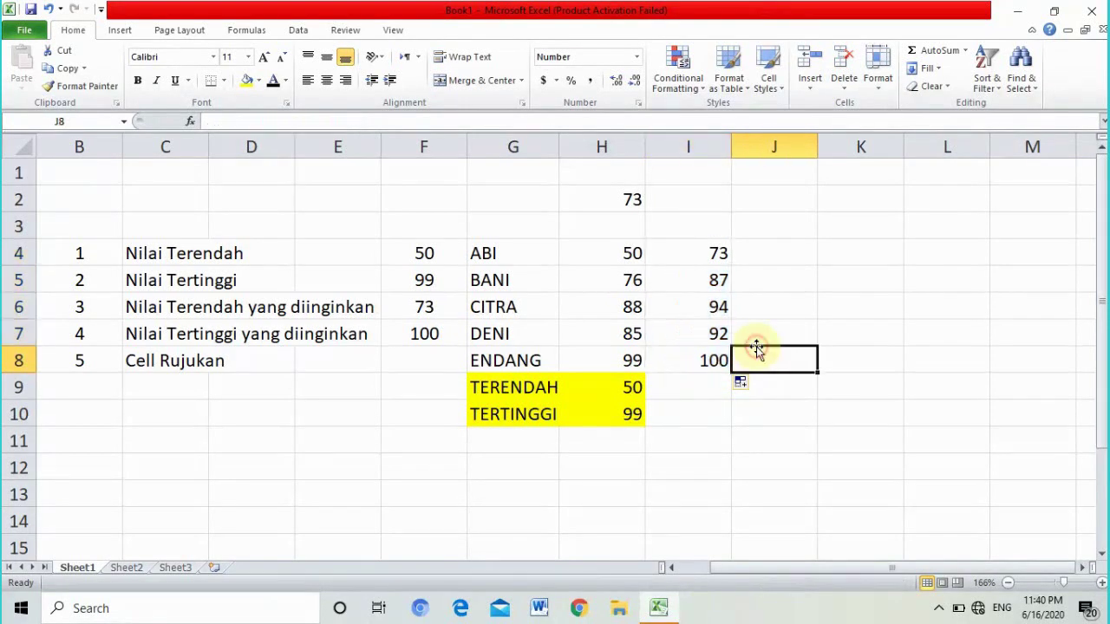
pyautogui.click(701, 280)
pyautogui.click(619, 280)
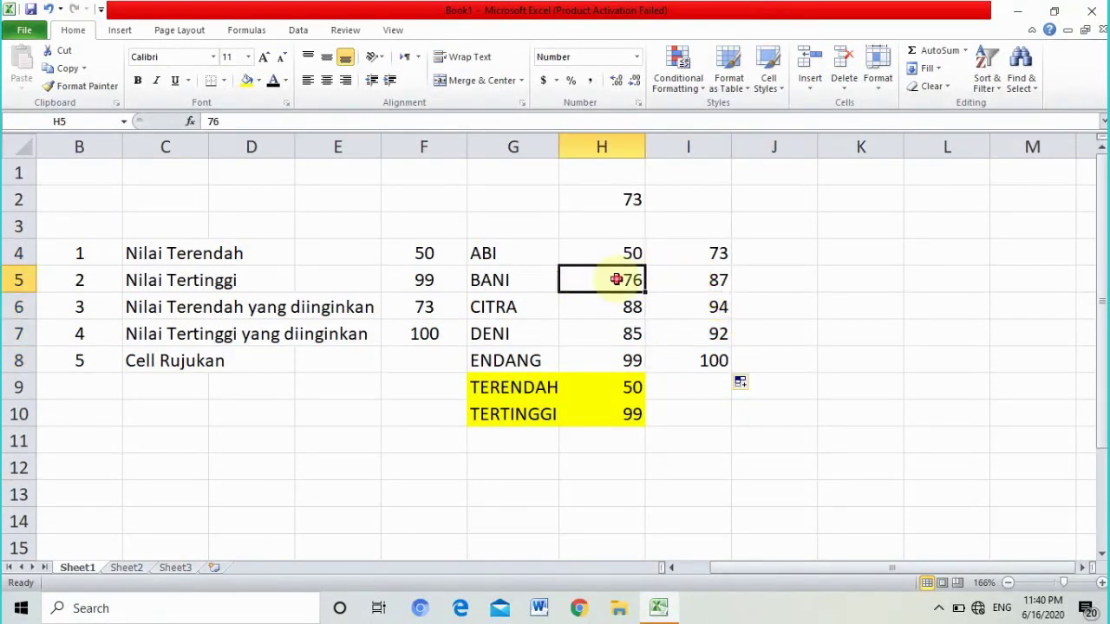
pyautogui.click(689, 280)
pyautogui.click(691, 307)
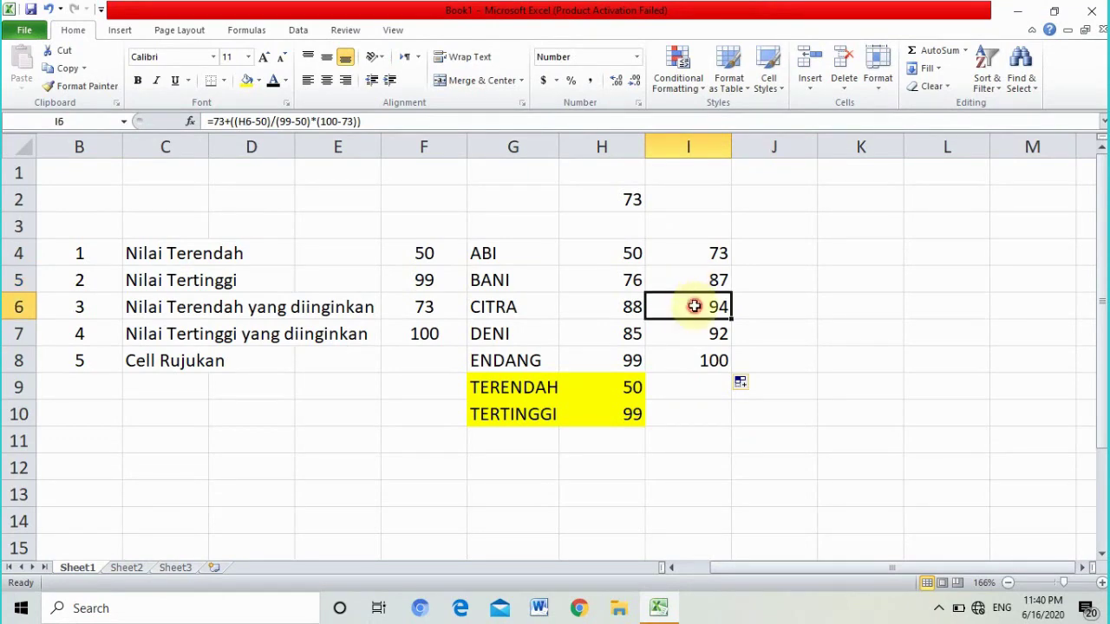
pyautogui.click(618, 300)
pyautogui.click(682, 316)
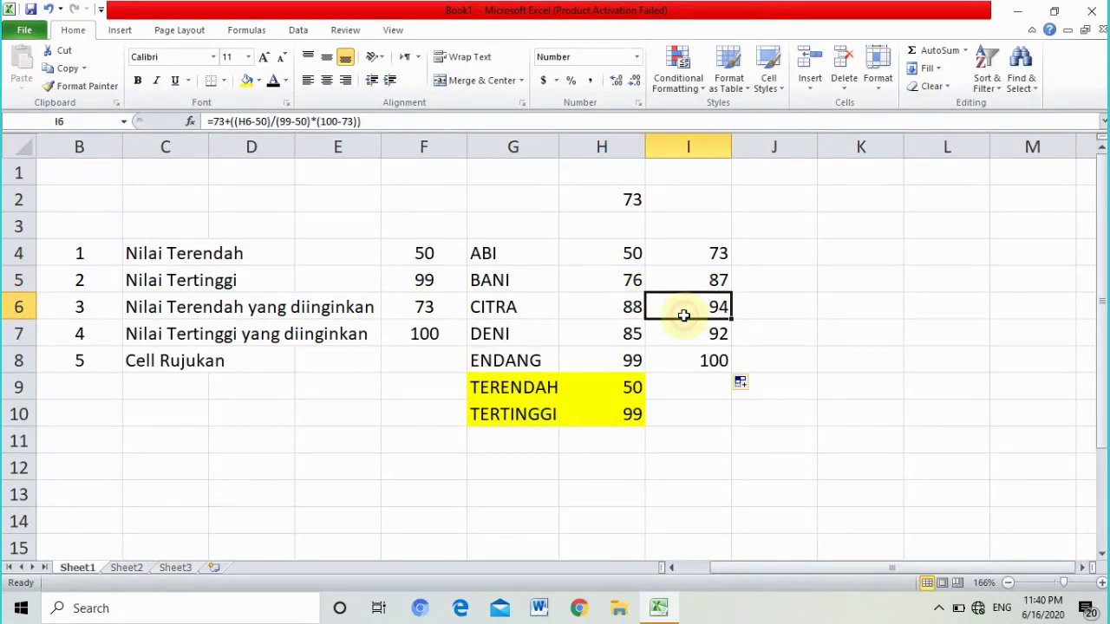
pyautogui.click(631, 334)
pyautogui.click(684, 337)
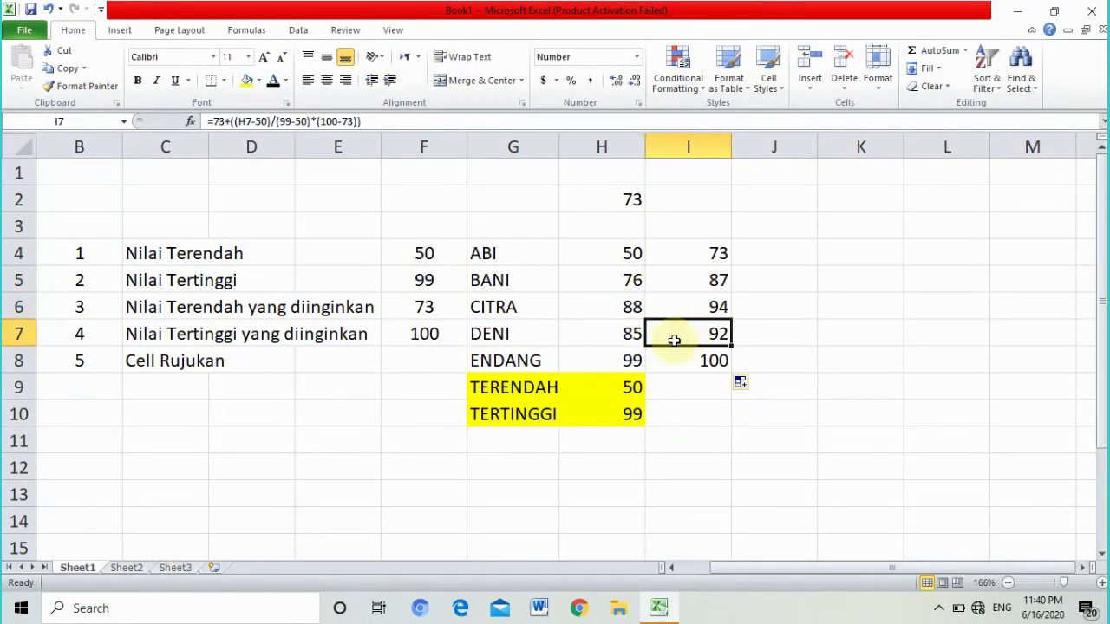
pyautogui.click(622, 362)
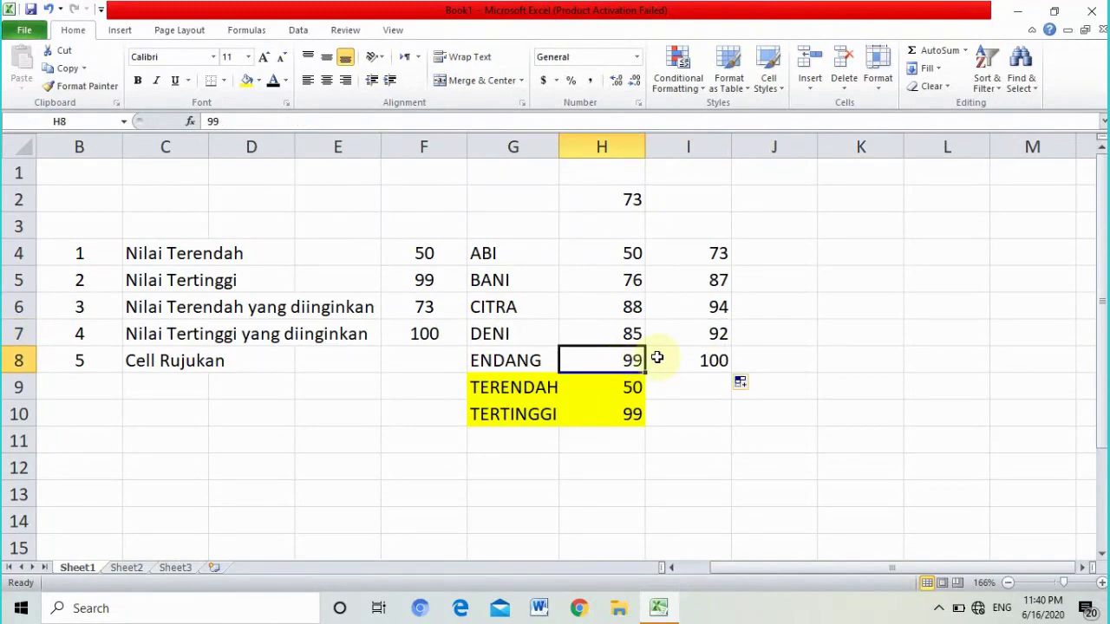
pyautogui.click(713, 360)
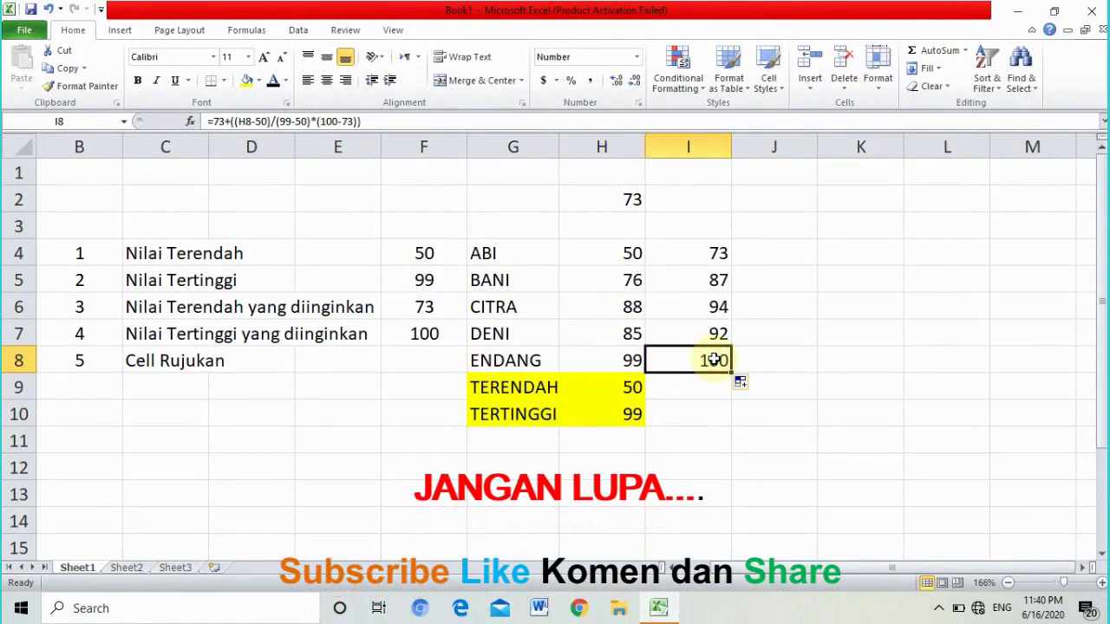
pyautogui.click(673, 362)
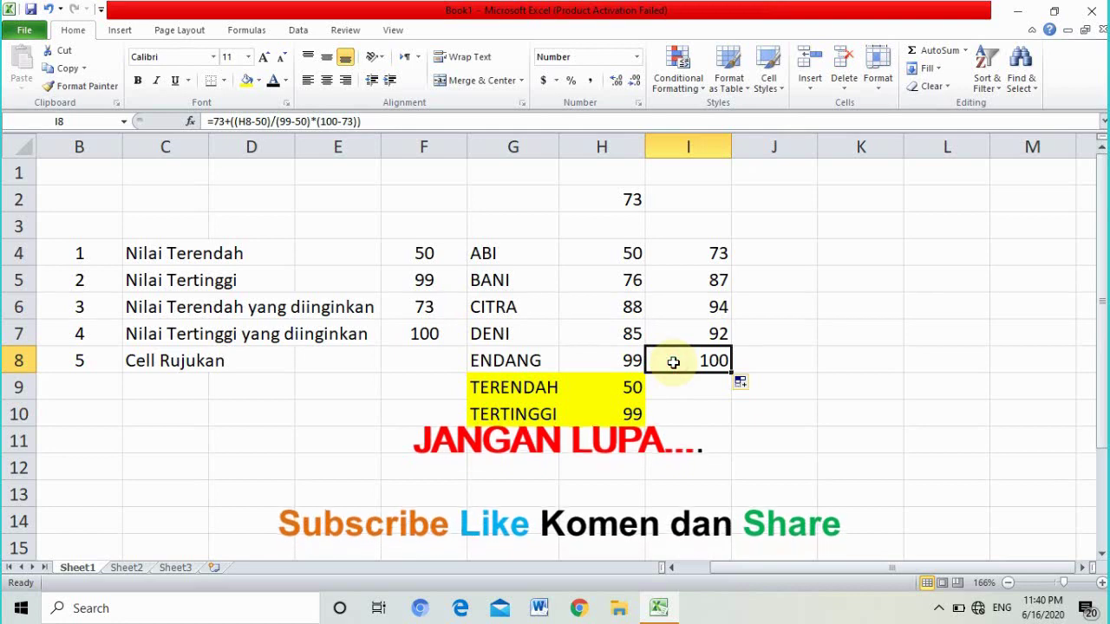
pyautogui.click(633, 256)
pyautogui.click(677, 255)
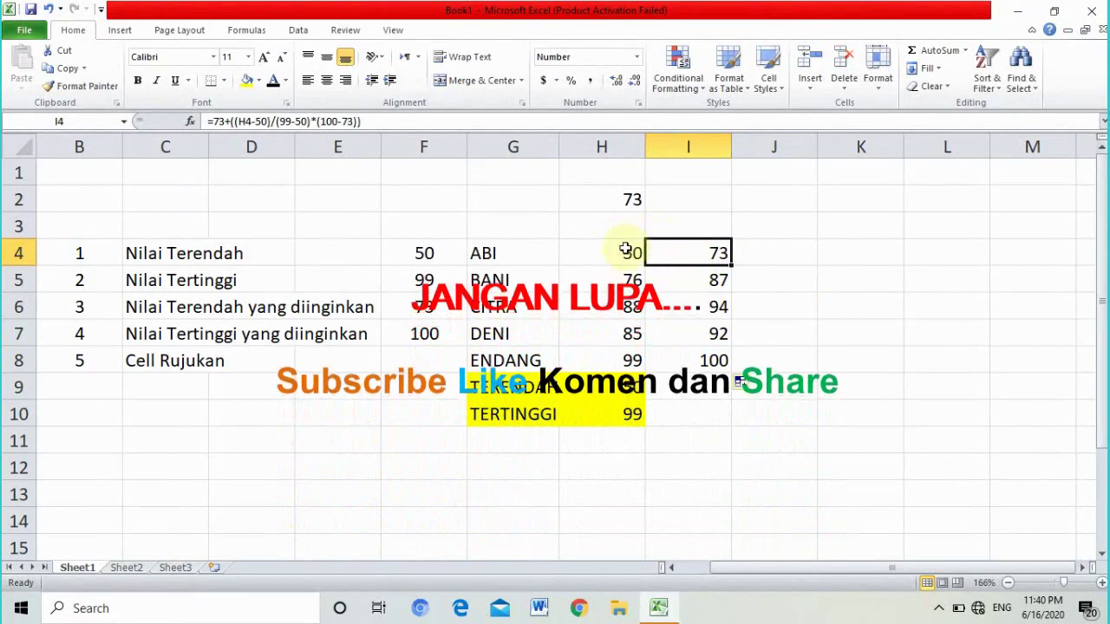
pyautogui.click(632, 361)
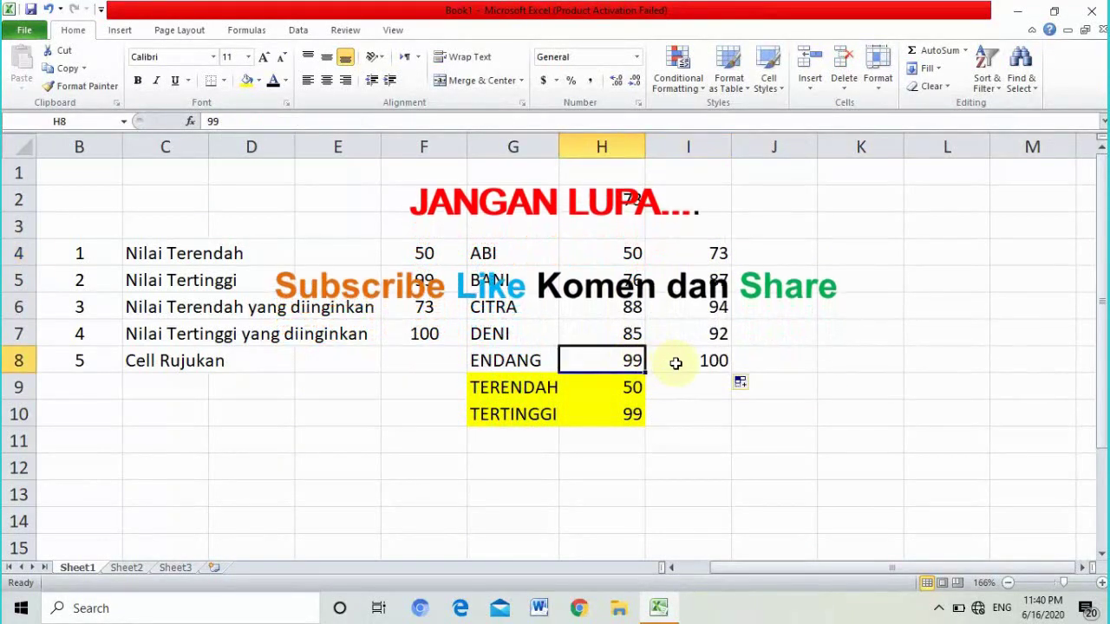
pyautogui.click(674, 361)
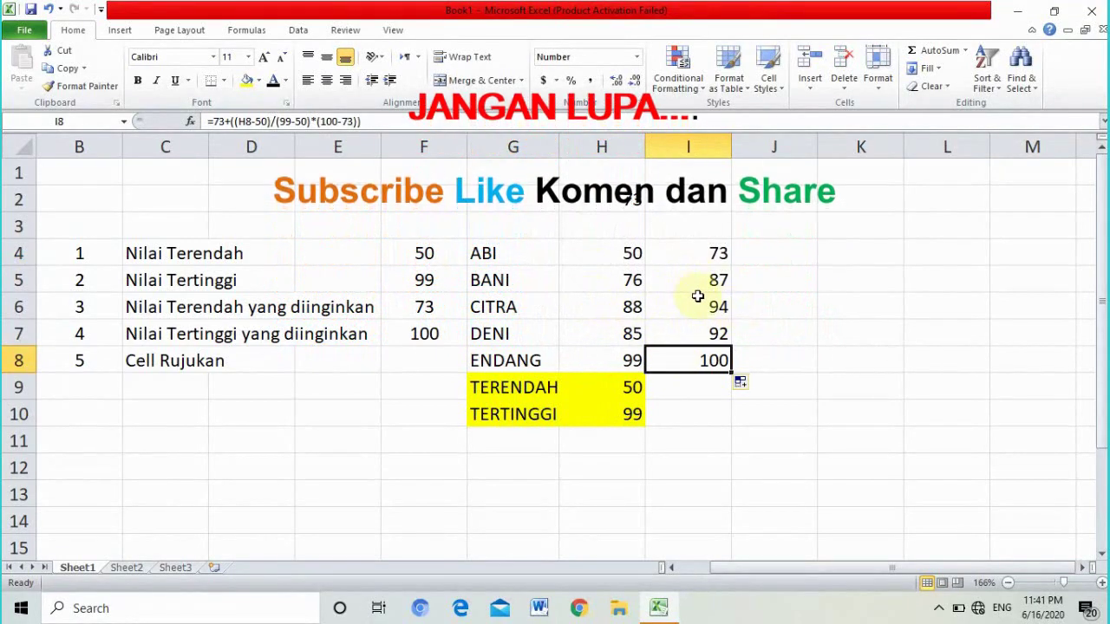
pyautogui.click(630, 308)
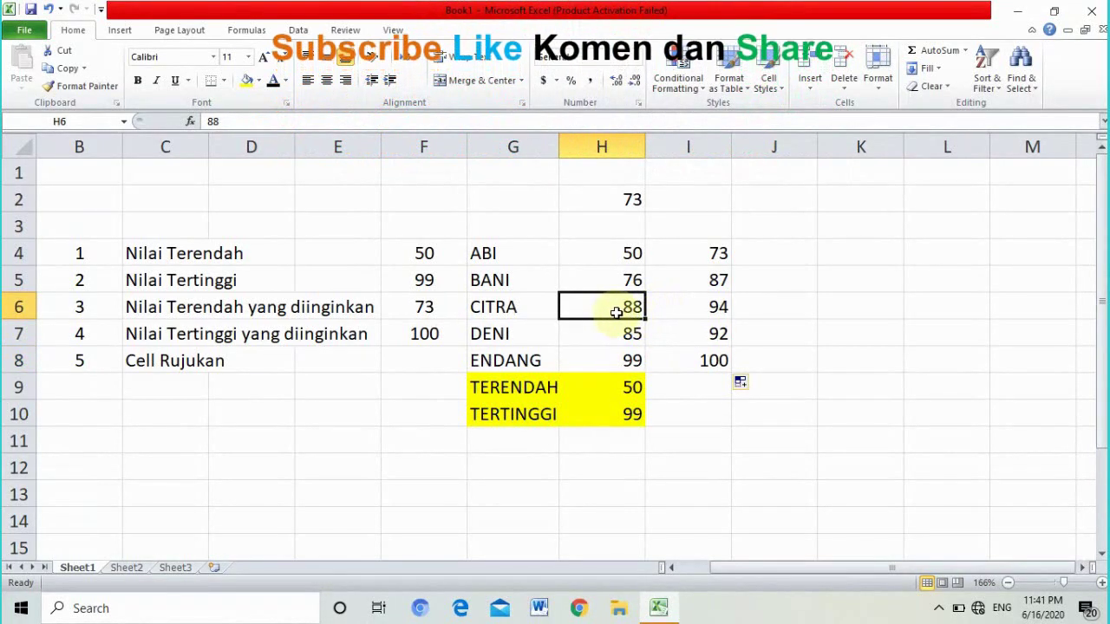
# Change CITRA's score in H6 to 60 and confirm I6 recalculates to 79
pyautogui.write('60')
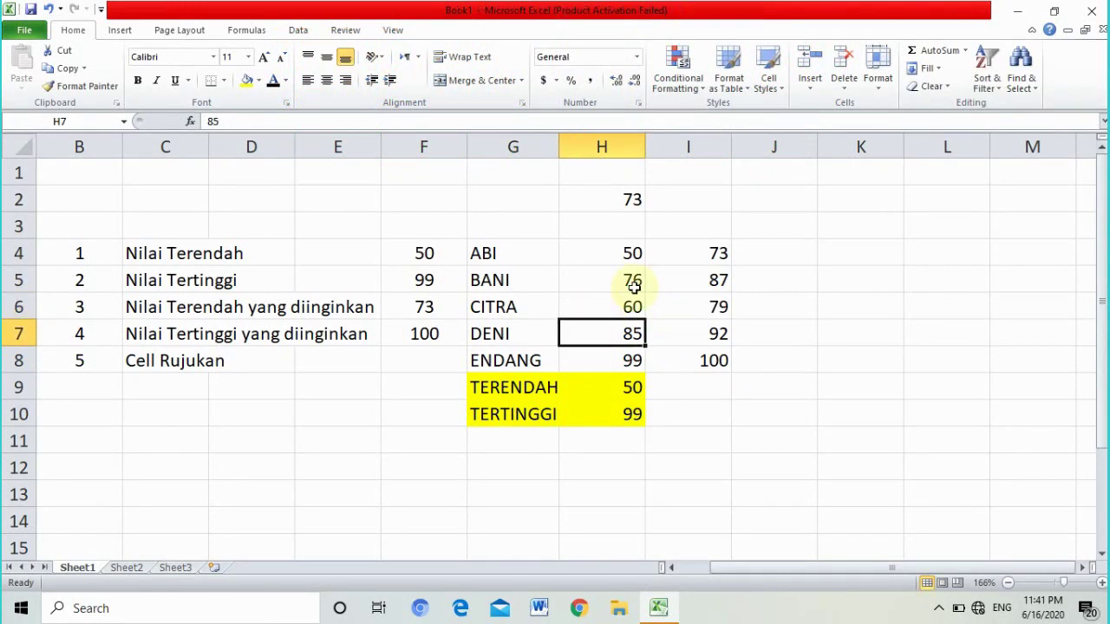
pyautogui.click(720, 303)
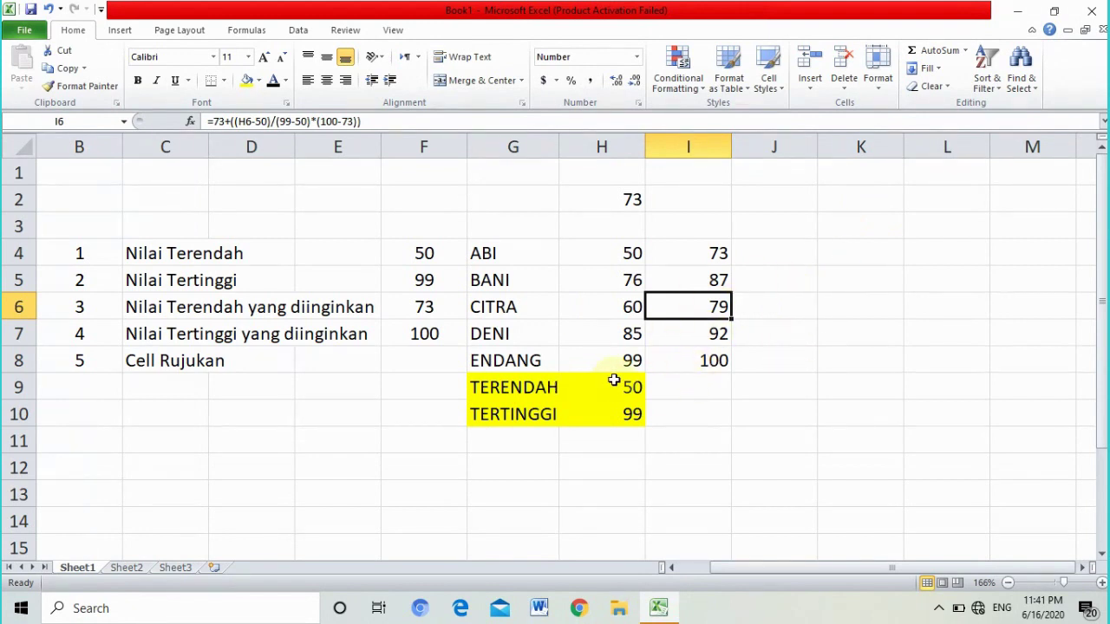
pyautogui.click(718, 361)
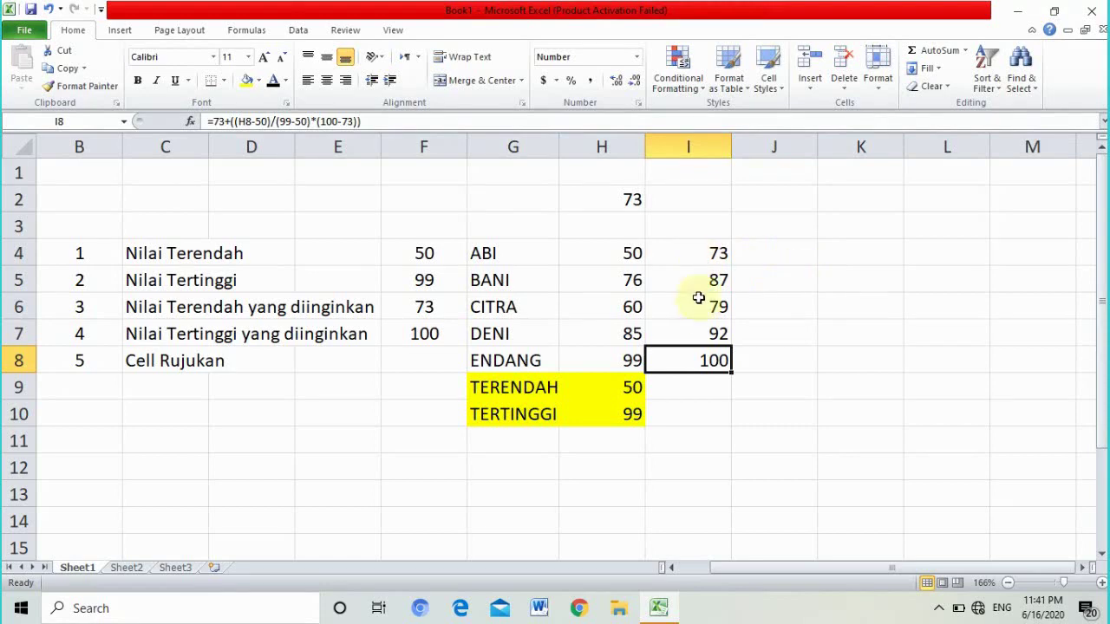
pyautogui.click(687, 258)
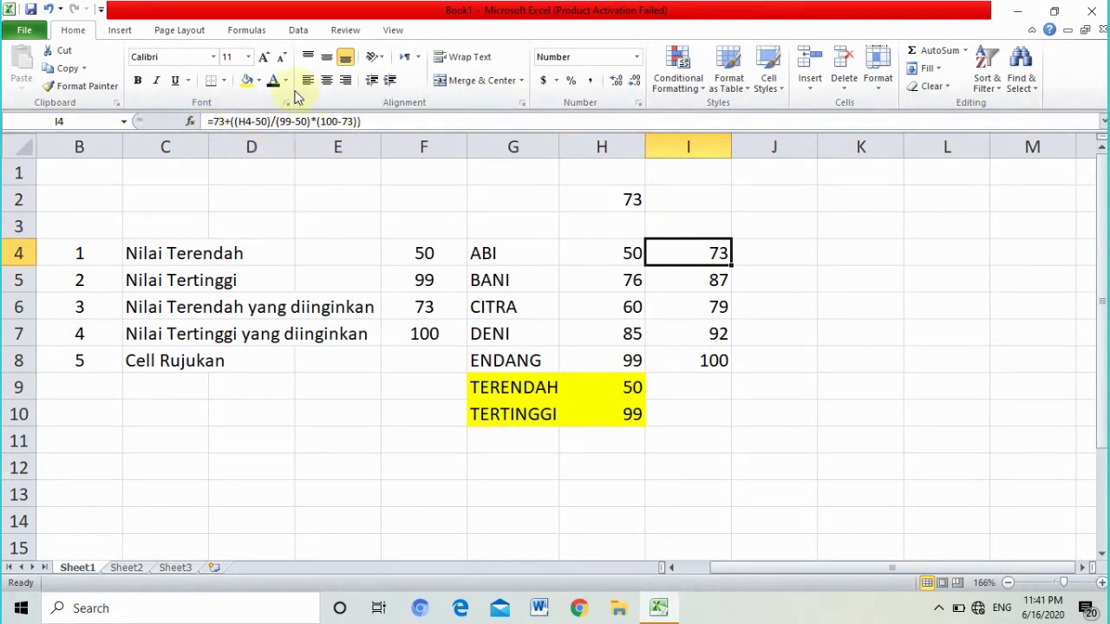
pyautogui.click(663, 281)
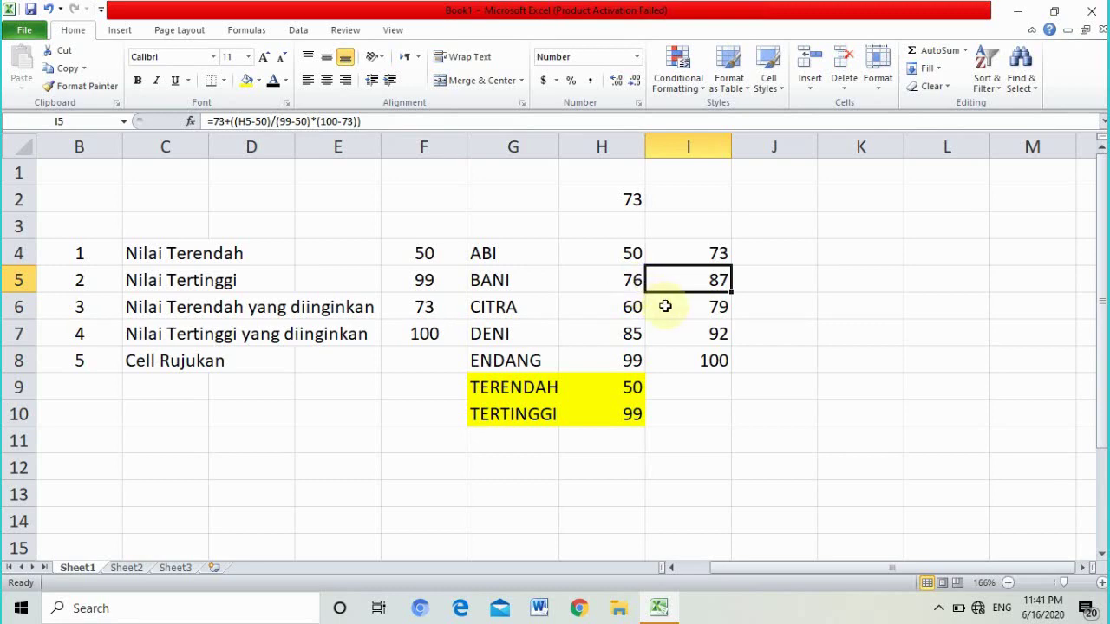
pyautogui.click(669, 307)
pyautogui.click(691, 349)
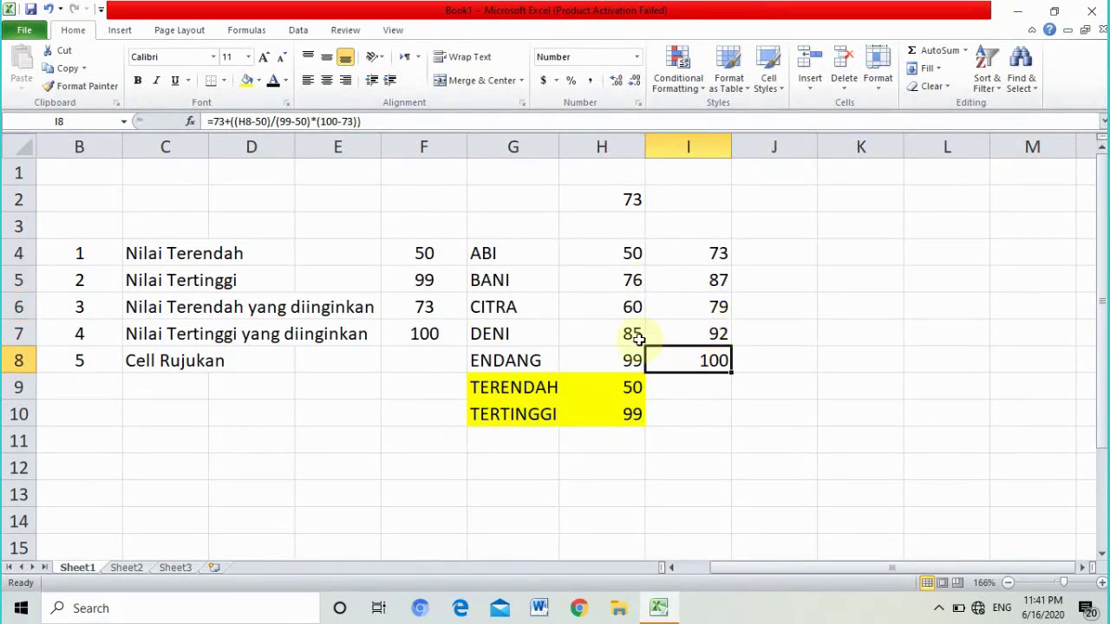
pyautogui.click(765, 340)
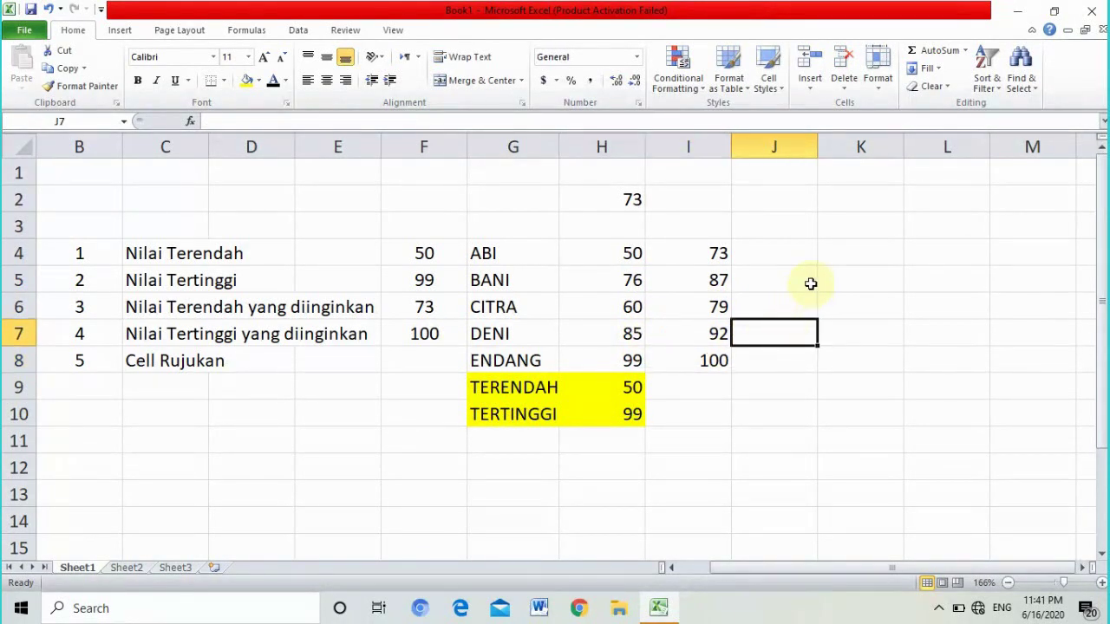